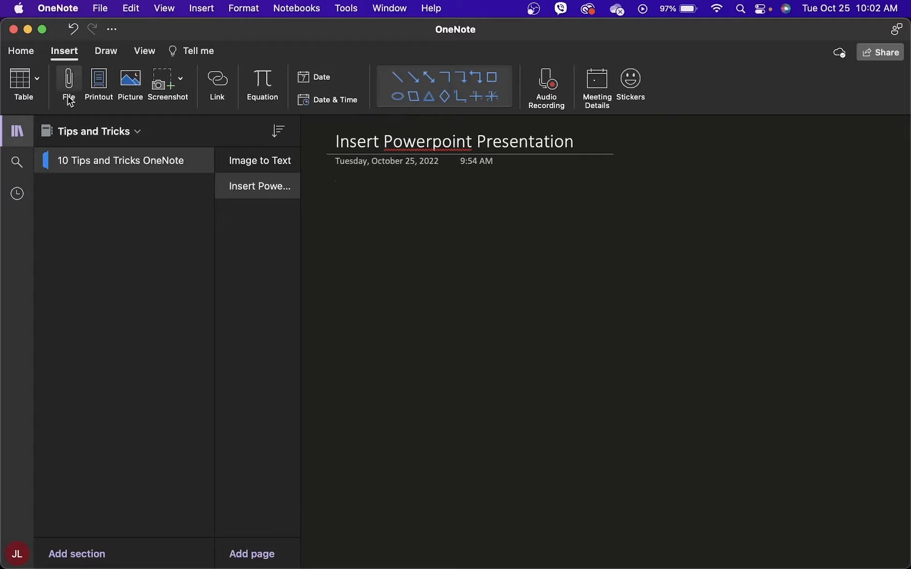
- Insert Justine/MarketingPPT.pptx as a slide printout, allowing the file conversion
{"action": "left_click", "coordinate": [65, 52]}
{"action": "left_click", "coordinate": [65, 53]}
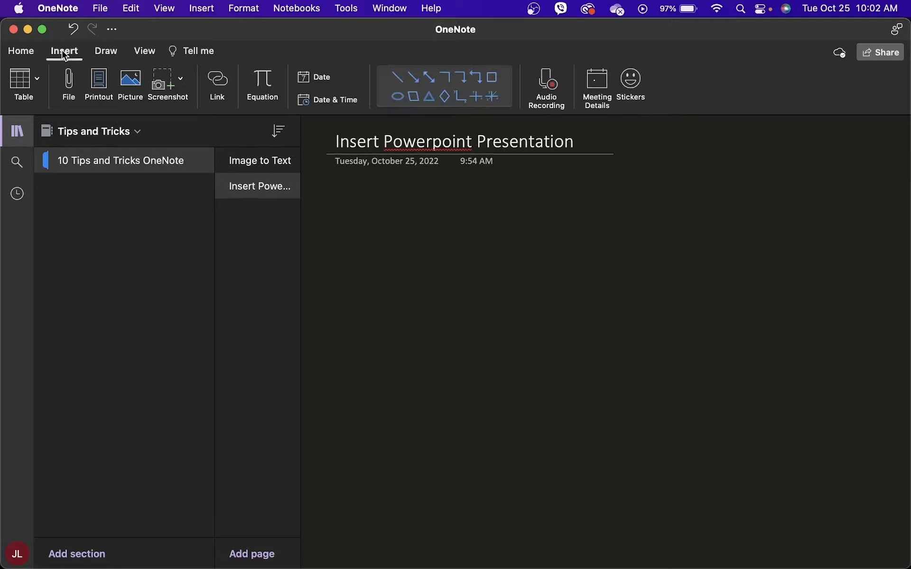
{"action": "left_click", "coordinate": [104, 76]}
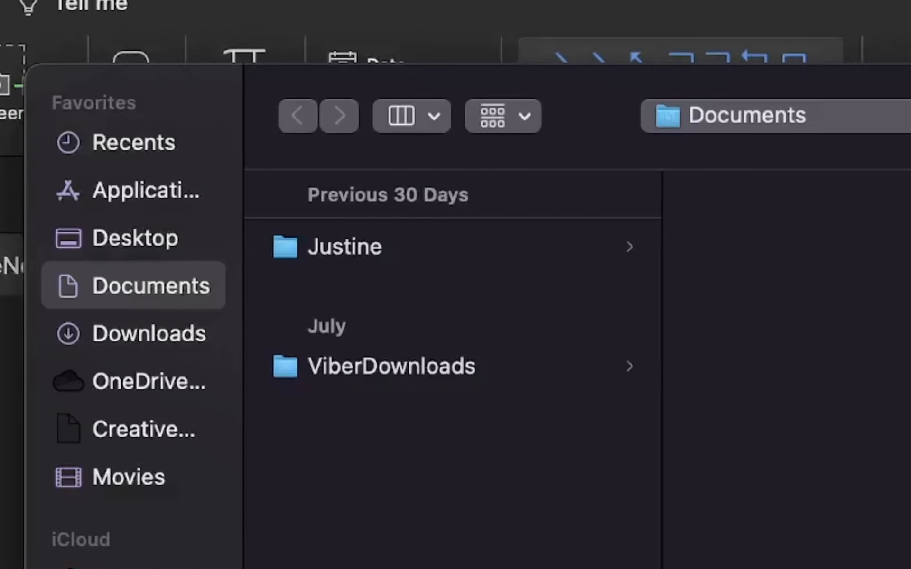
{"action": "left_click", "coordinate": [86, 252]}
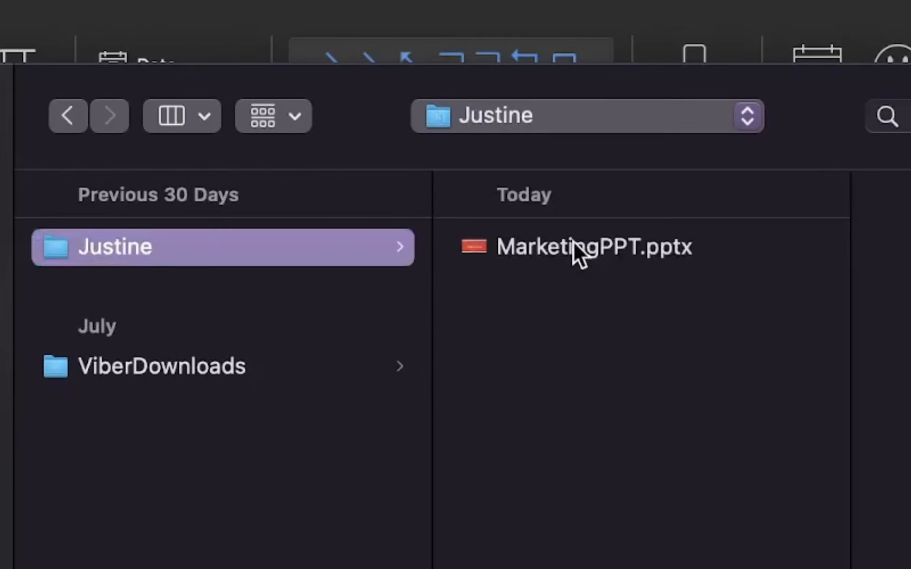
{"action": "left_click", "coordinate": [575, 249]}
{"action": "left_click", "coordinate": [701, 374]}
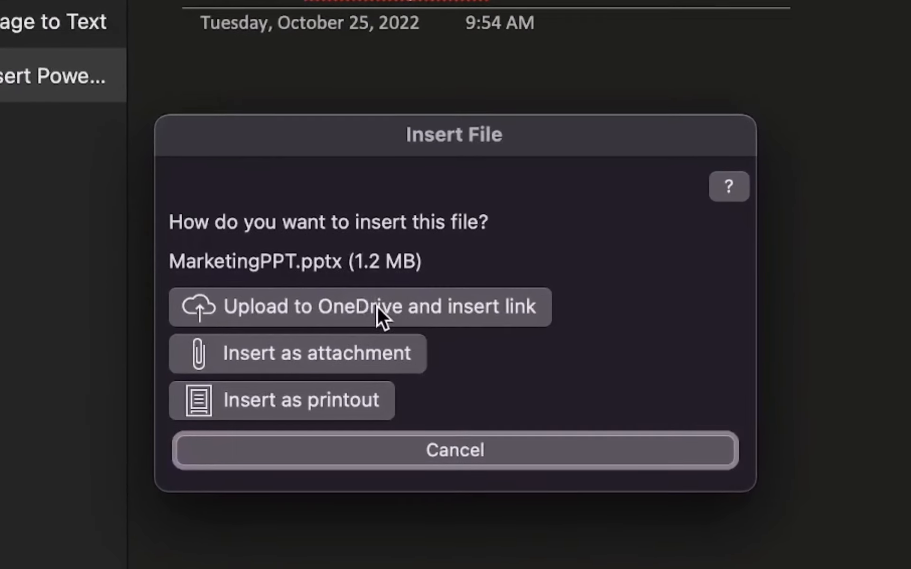
{"action": "left_click", "coordinate": [354, 400]}
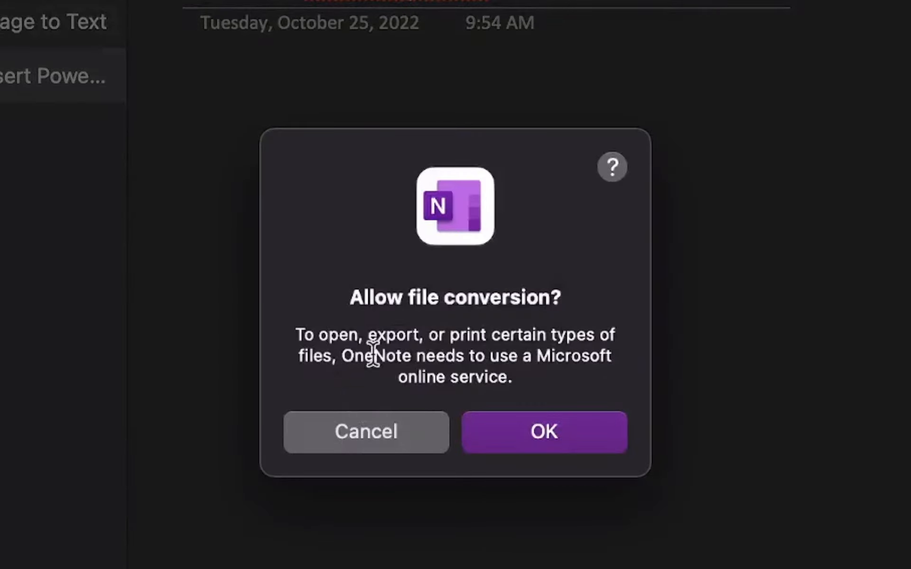
{"action": "left_click", "coordinate": [540, 444]}
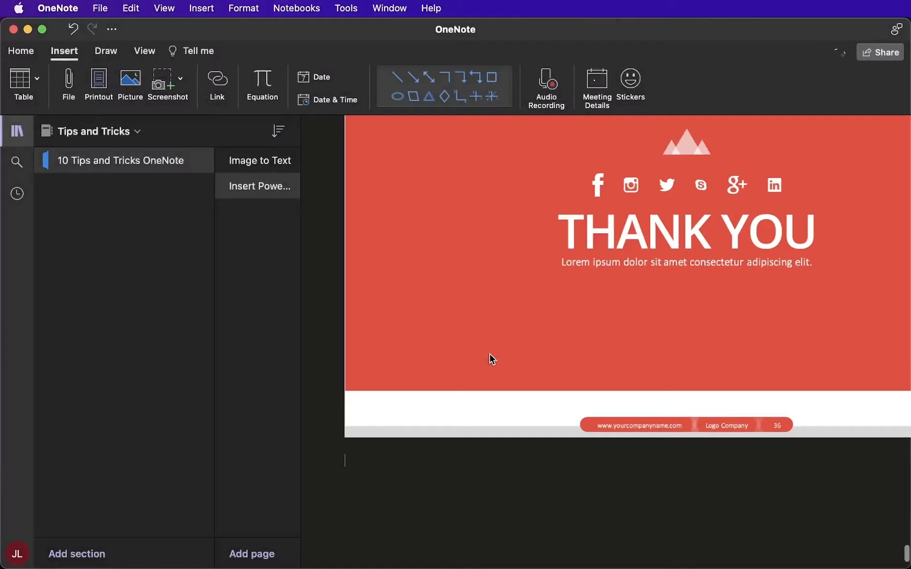
{"action": "scroll", "coordinate": [555, 375], "scroll_direction": "right", "scroll_amount": 3}
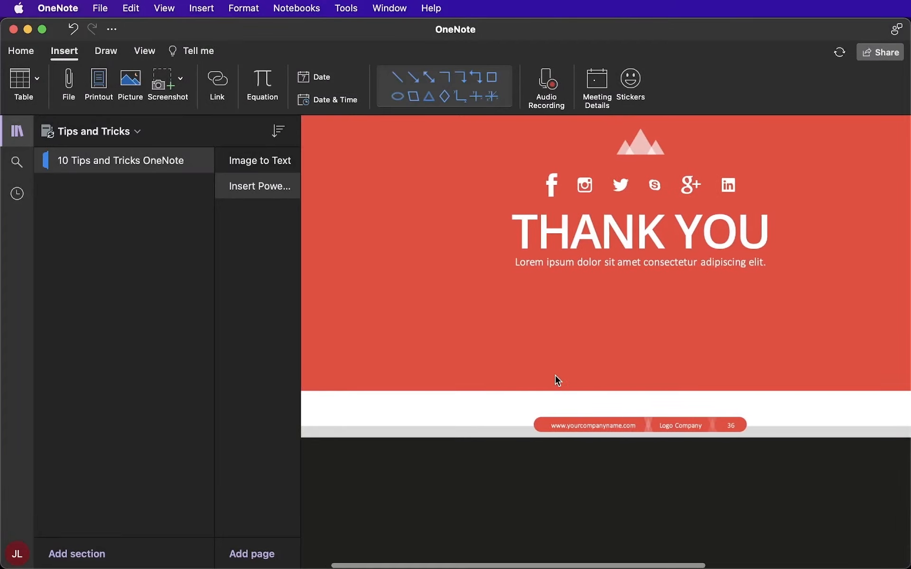
{"action": "scroll", "coordinate": [555, 375], "scroll_direction": "down", "scroll_amount": 3}
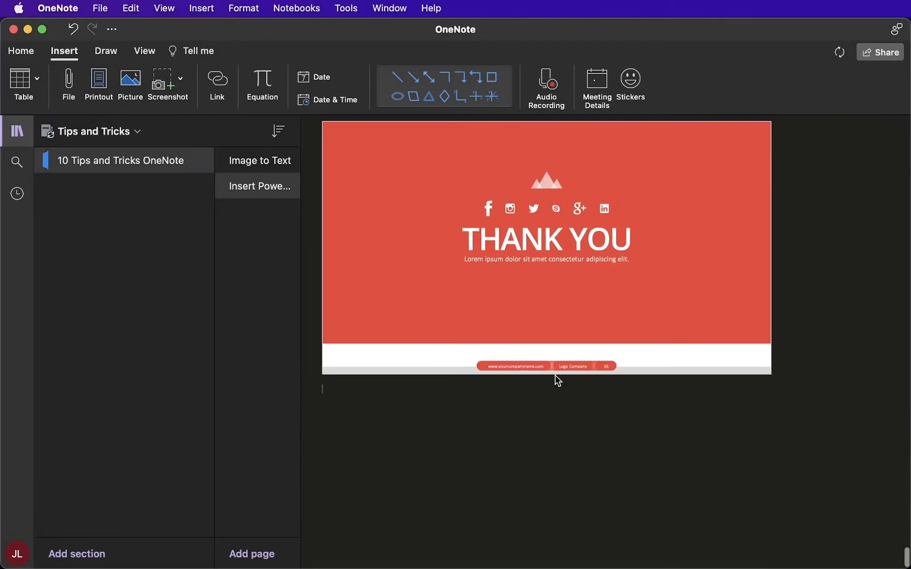
{"action": "scroll", "coordinate": [555, 376], "scroll_direction": "up", "scroll_amount": 15}
{"action": "scroll", "coordinate": [554, 374], "scroll_direction": "up", "scroll_amount": 20}
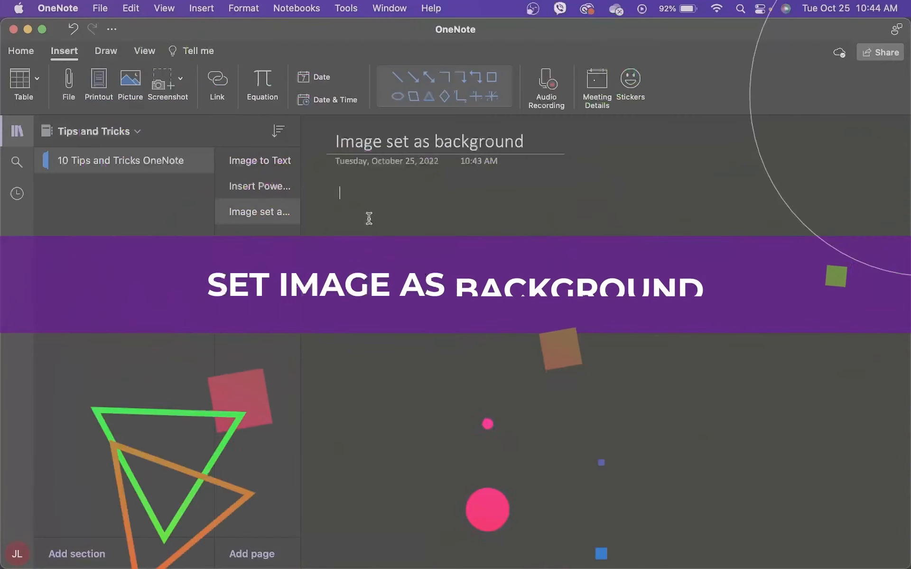
- Insert Justine's Seminar Flyer.jpg and set it as the page background
{"action": "left_click", "coordinate": [130, 80]}
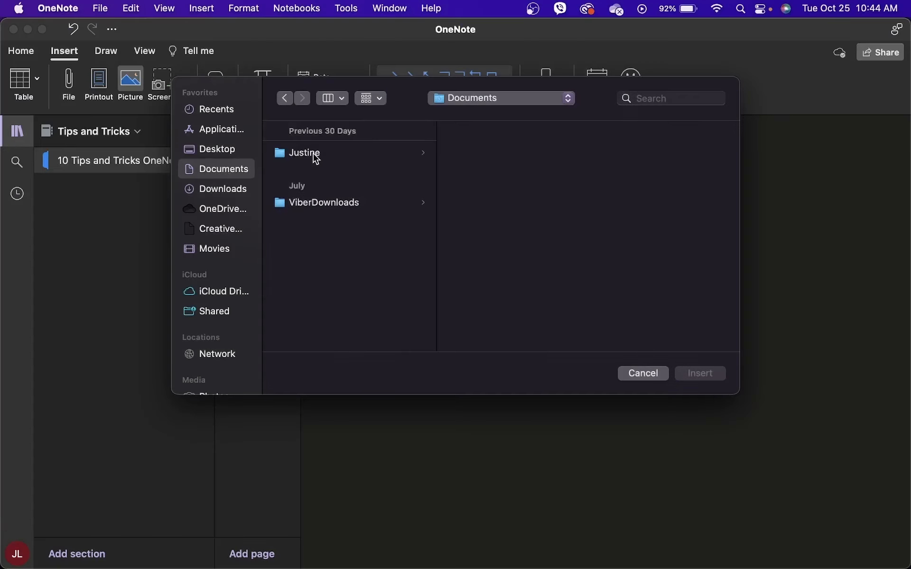
{"action": "left_click", "coordinate": [313, 154]}
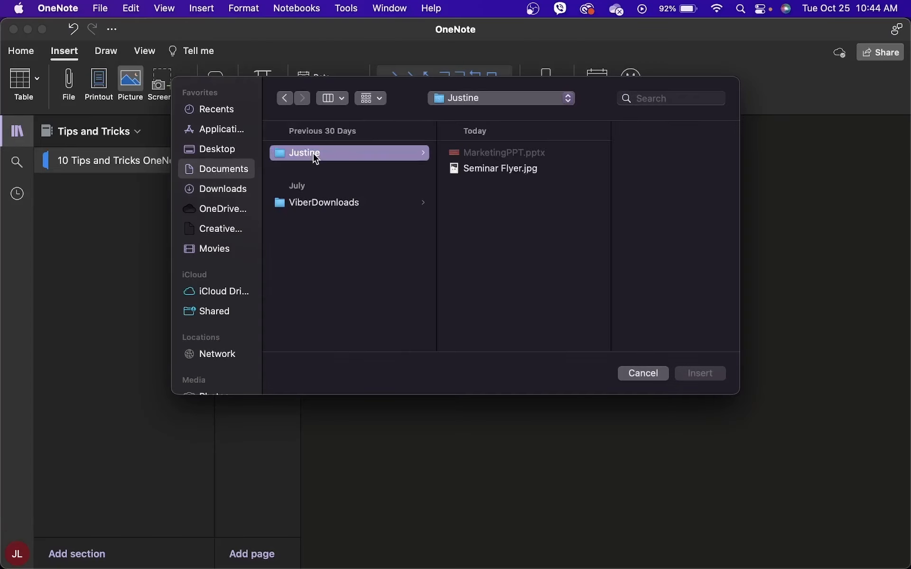
{"action": "left_click", "coordinate": [491, 169]}
{"action": "left_click", "coordinate": [701, 375]}
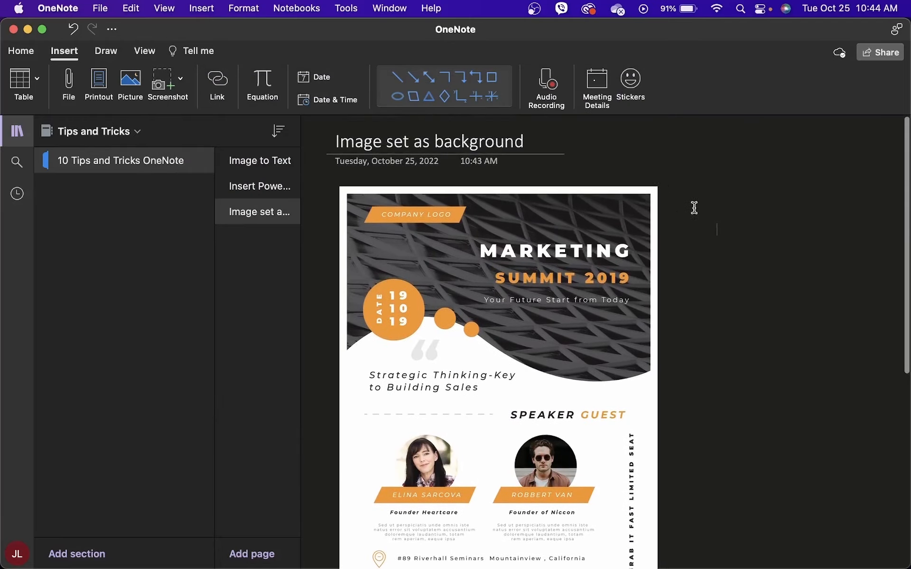
{"action": "right_click", "coordinate": [570, 231]}
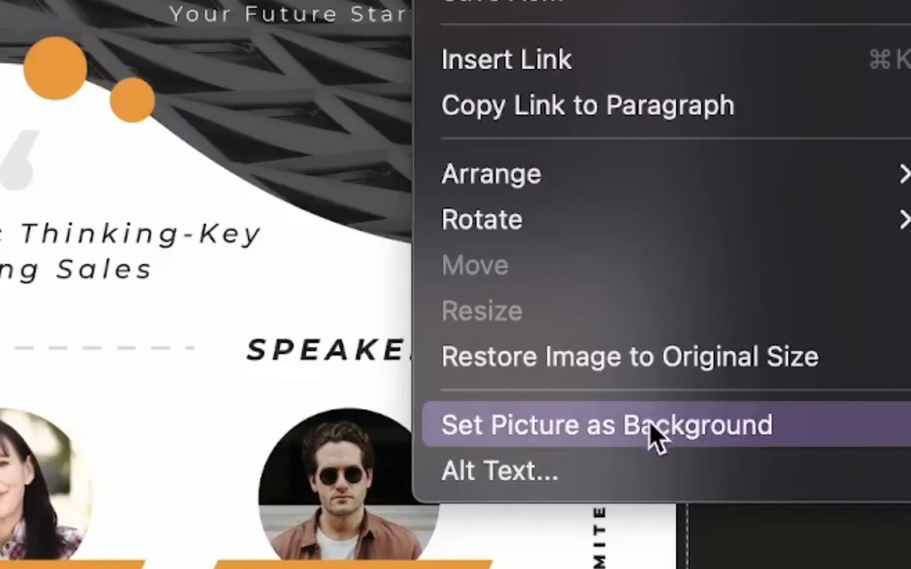
{"action": "left_click", "coordinate": [649, 426]}
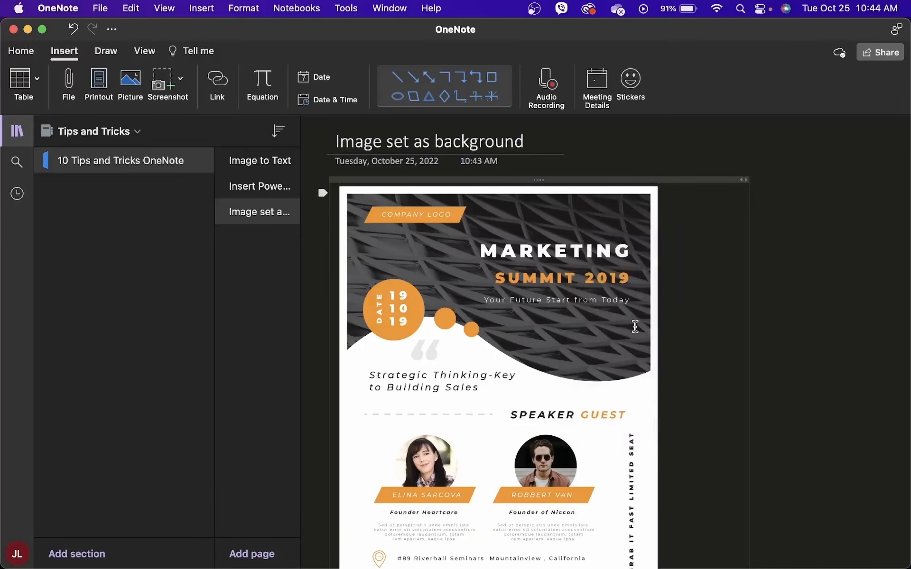
- Add black 'Take some notes' text below SPEAKER GUEST on the flyer
{"action": "left_click", "coordinate": [797, 222]}
{"action": "type", "text": "Take some notes"}
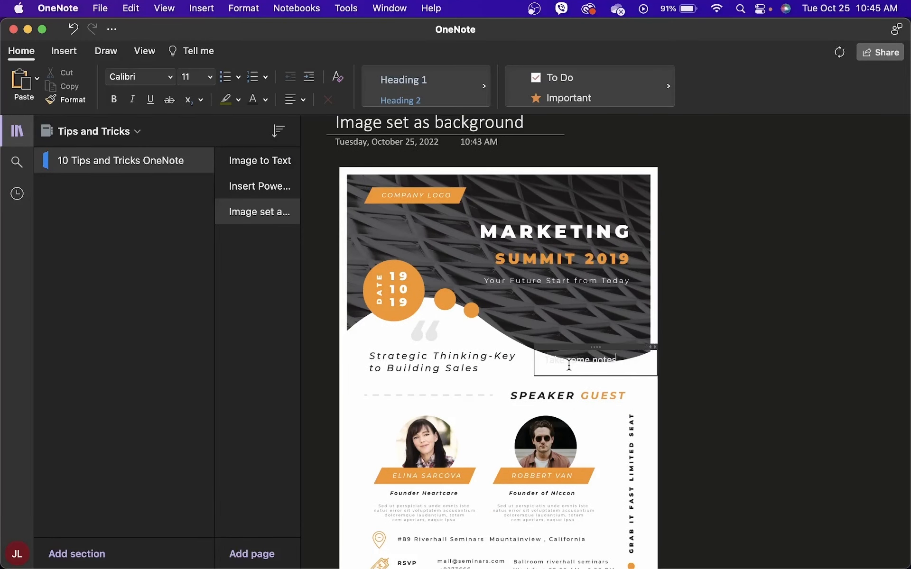
{"action": "left_click_drag", "start_coordinate": [608, 347], "coordinate": [515, 410]}
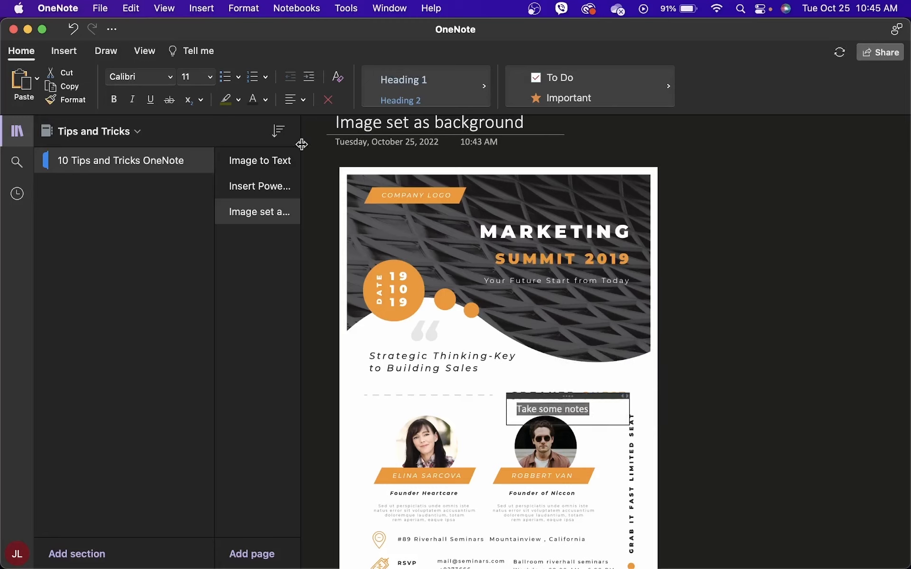
{"action": "left_click", "coordinate": [256, 101]}
{"action": "left_click", "coordinate": [673, 395]}
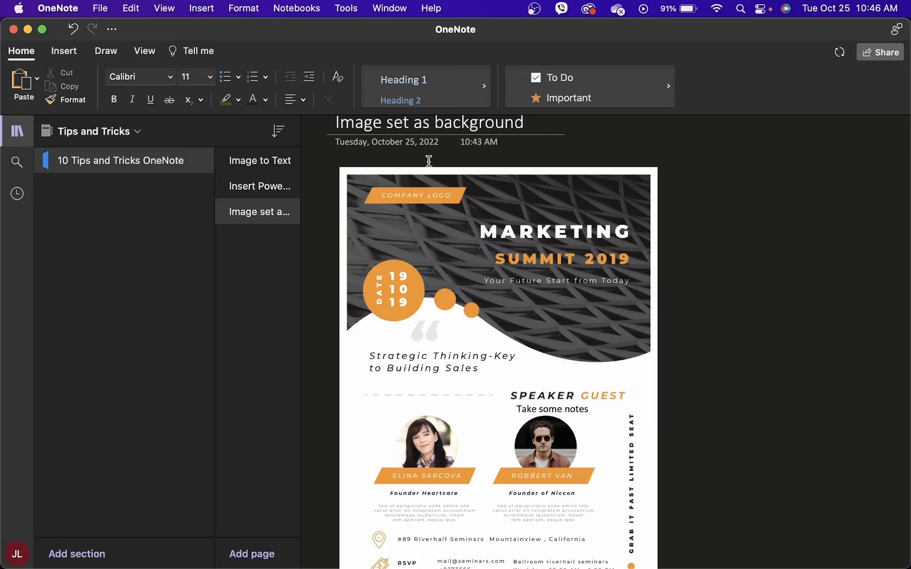
- Draw a black 0.35 mm ink underline to Building Sales
{"action": "left_click", "coordinate": [106, 51]}
{"action": "left_click", "coordinate": [500, 85]}
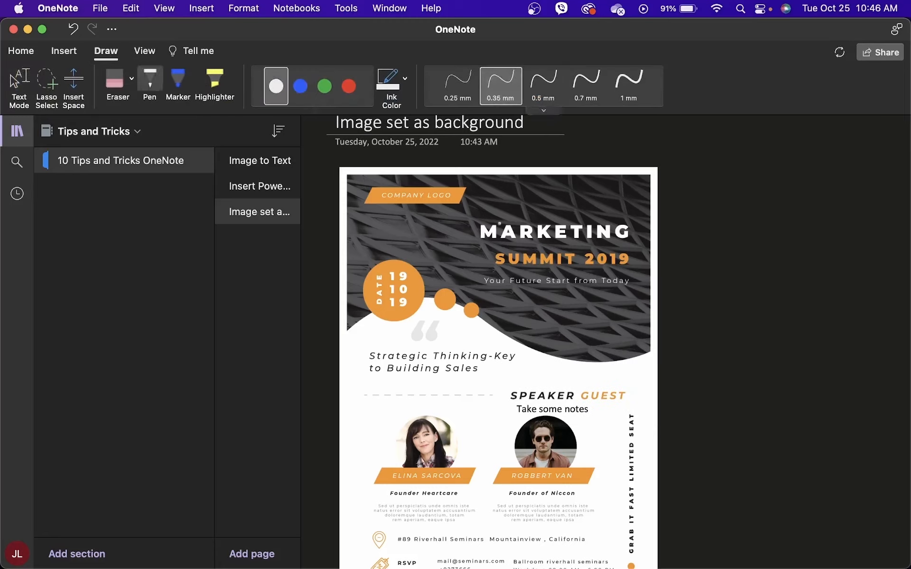
{"action": "left_click", "coordinate": [405, 78]}
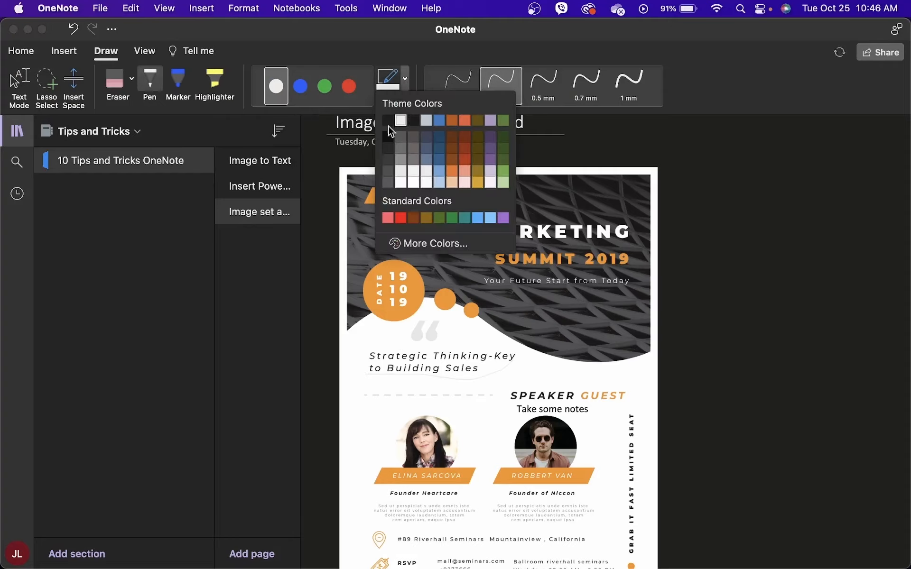
{"action": "left_click", "coordinate": [392, 117]}
{"action": "left_click_drag", "start_coordinate": [422, 377], "coordinate": [488, 378]}
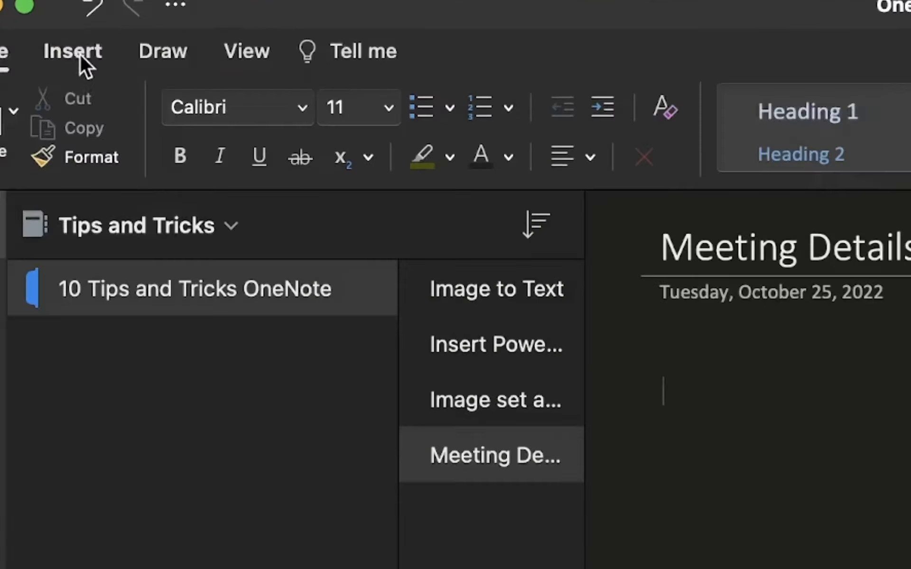
- Insert the Meeting Weekly Syncup details and expand its invitation message
{"action": "left_click", "coordinate": [65, 52]}
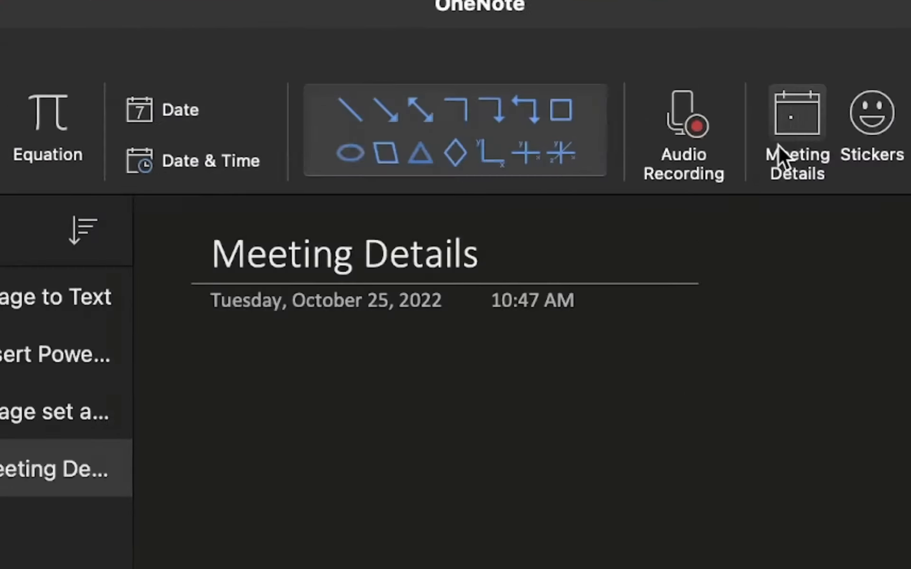
{"action": "left_click", "coordinate": [779, 150]}
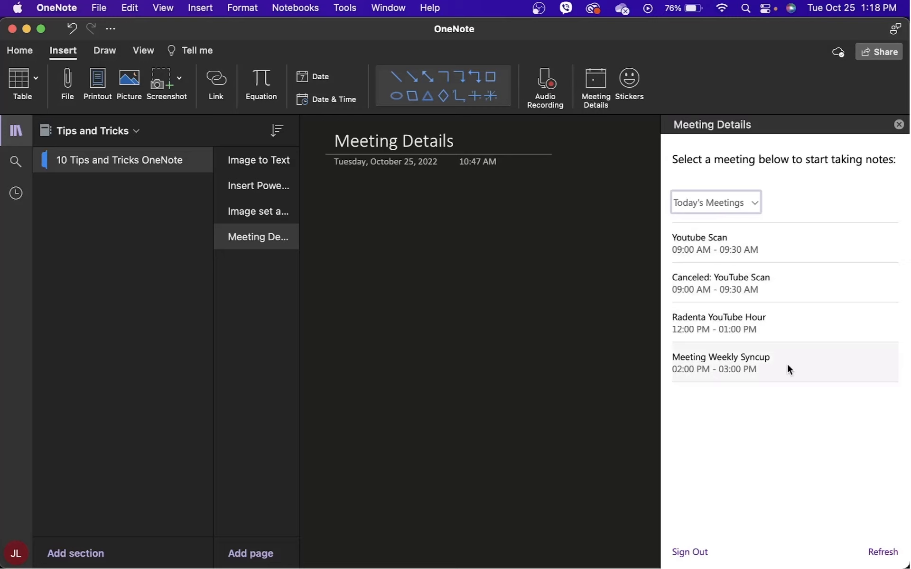
{"action": "left_click", "coordinate": [786, 369]}
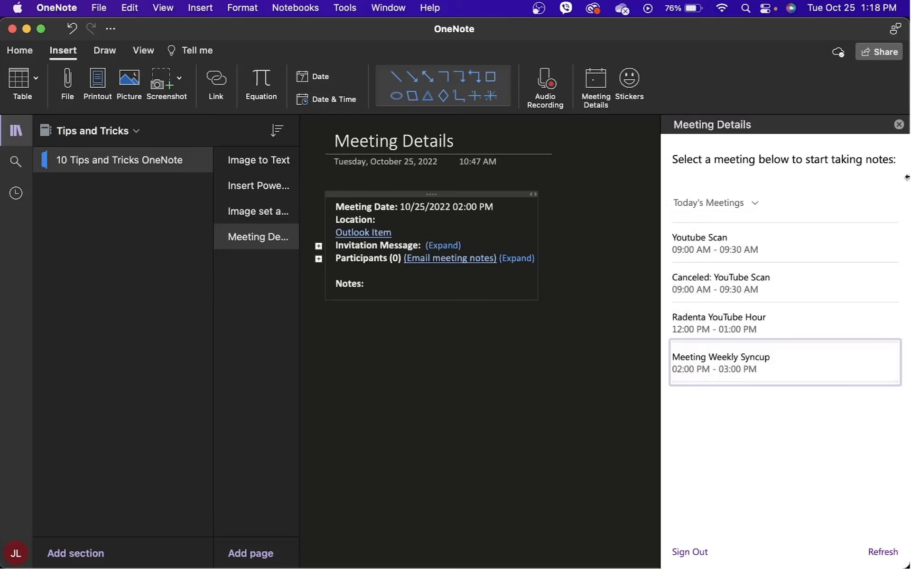
{"action": "left_click", "coordinate": [899, 125]}
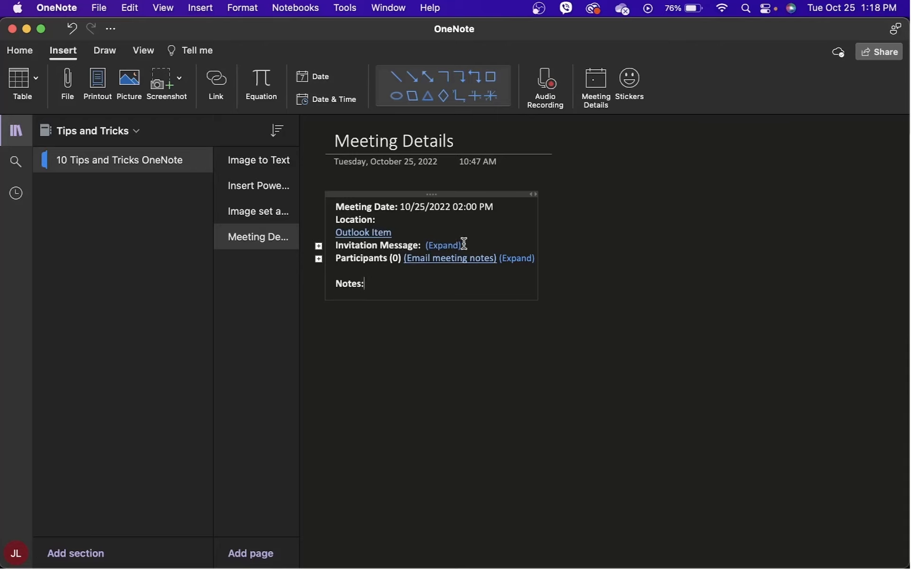
{"action": "left_click", "coordinate": [444, 245]}
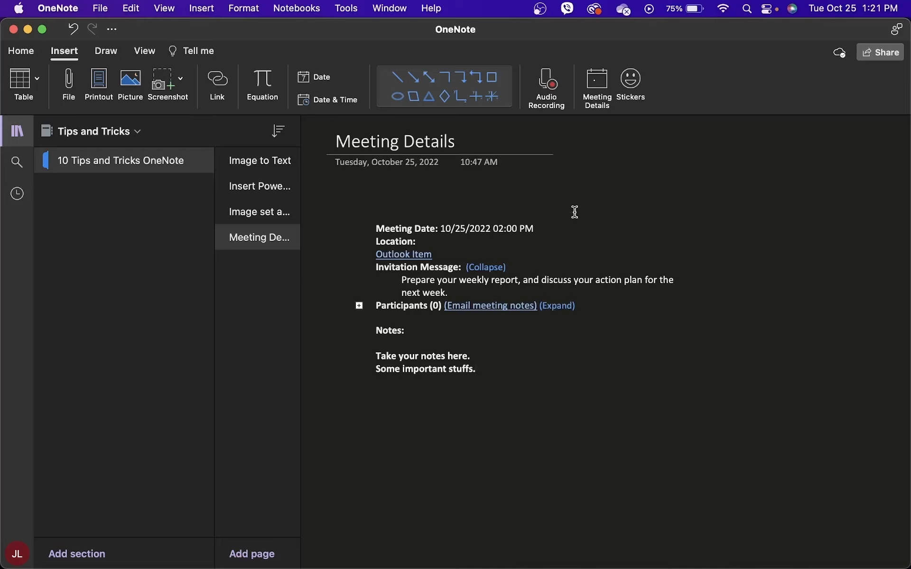
- Copy the meeting notes into a new page titled 'Email a page'
{"action": "key", "text": "super+a"}
{"action": "key", "text": "super+c"}
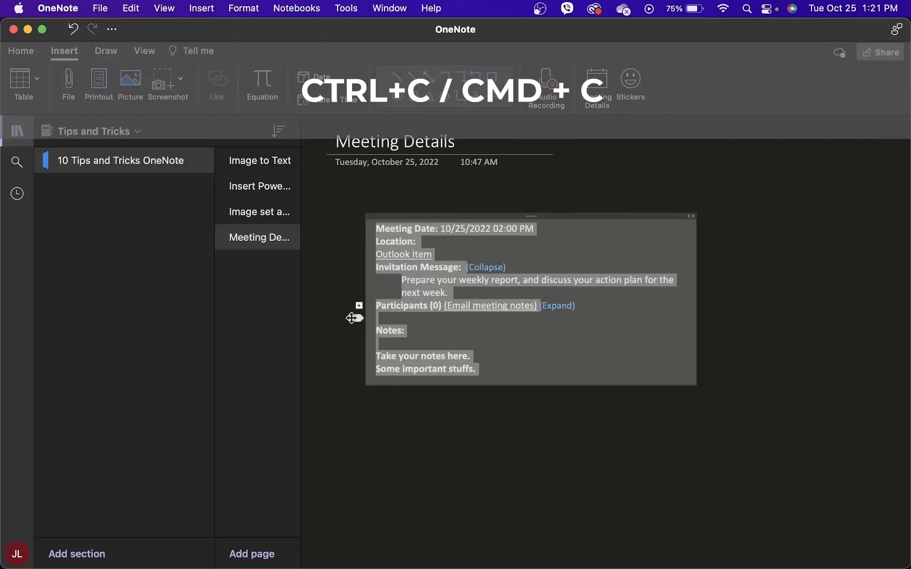
{"action": "left_click", "coordinate": [252, 287]}
{"action": "left_click", "coordinate": [271, 561]}
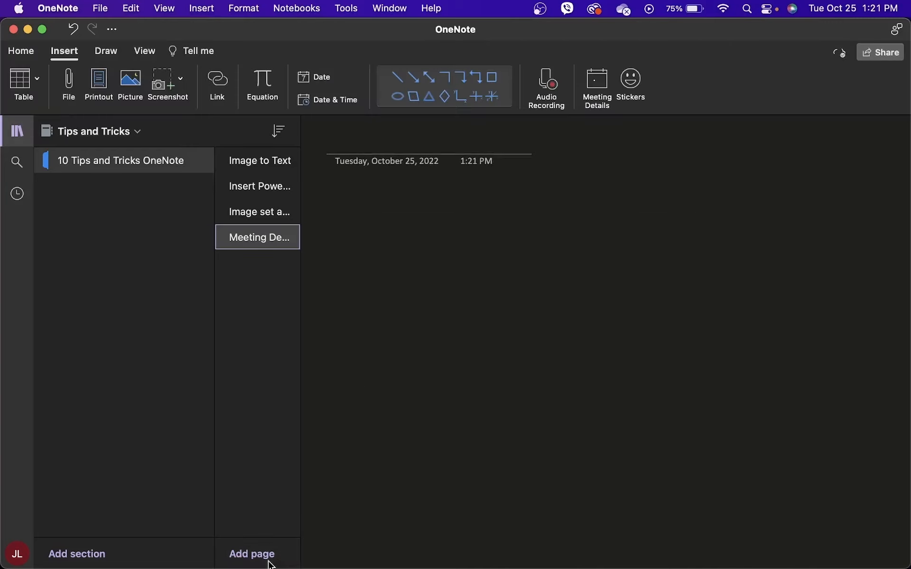
{"action": "type", "text": "Email a page"}
{"action": "key", "text": "Return"}
{"action": "key", "text": "super+v"}
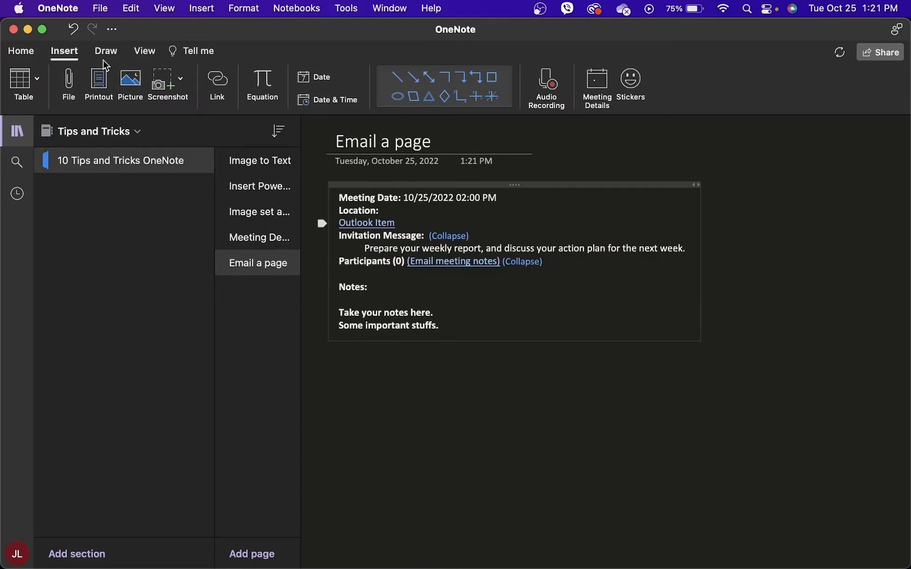
- Send the 'Email a page' page as an email message from the File menu
{"action": "left_click", "coordinate": [100, 8]}
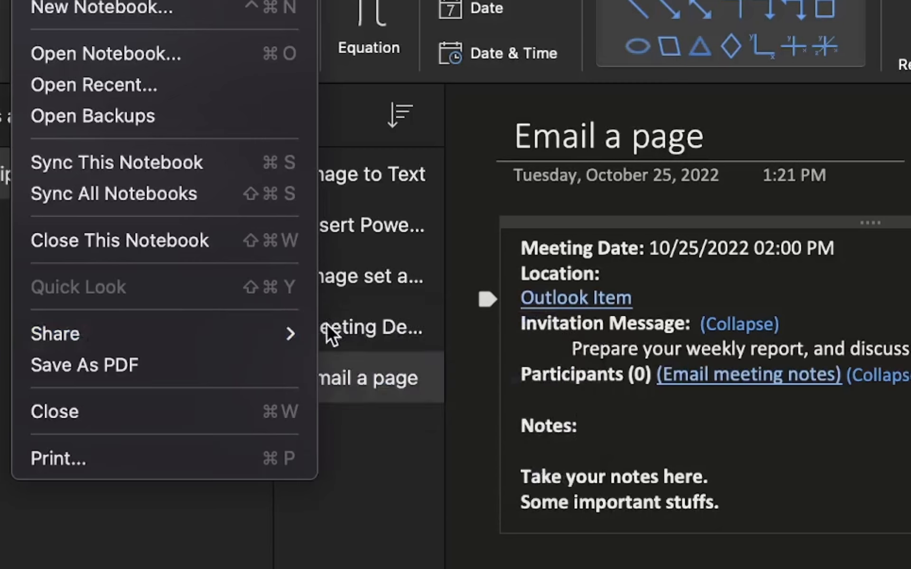
{"action": "mouse_move", "coordinate": [299, 334]}
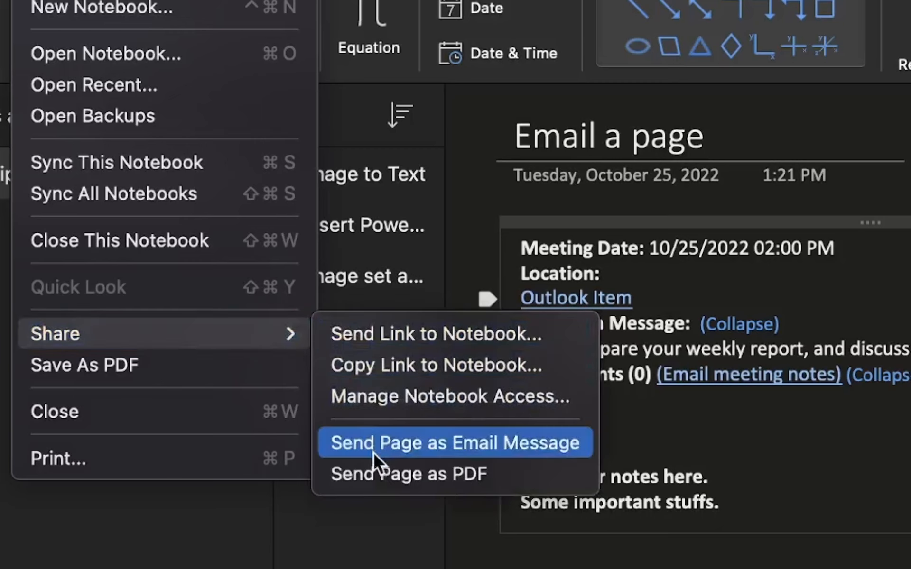
{"action": "left_click", "coordinate": [374, 451]}
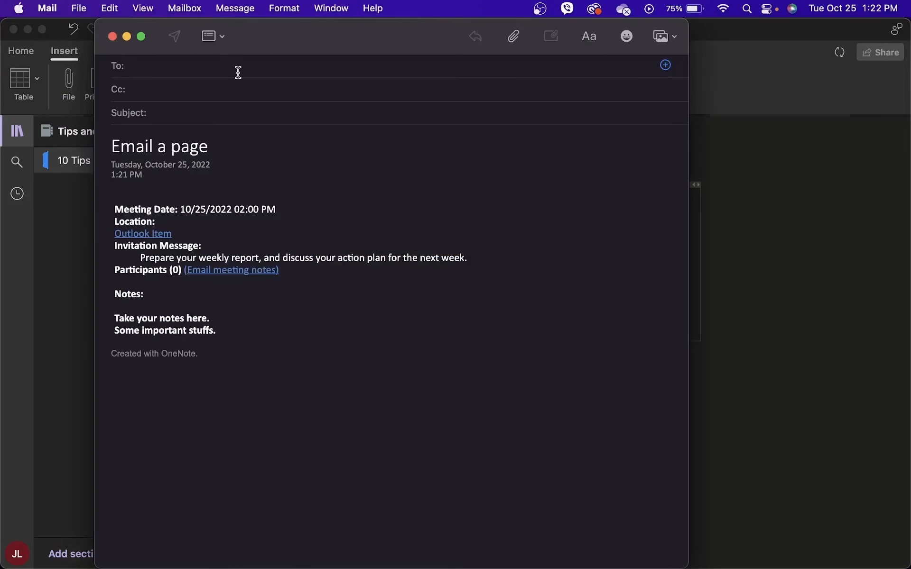
- Enter the recipient's name in To and the subject 'Meeting Details', then move to the body
{"action": "left_click", "coordinate": [238, 72]}
{"action": "left_click", "coordinate": [260, 95]}
{"action": "left_click", "coordinate": [255, 112]}
{"action": "type", "text": "Mee"}
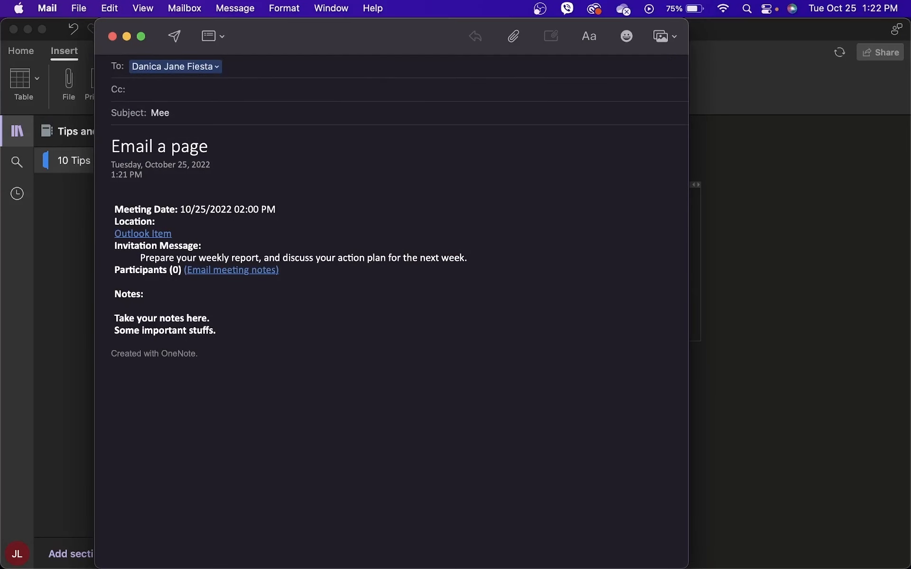
{"action": "type", "text": "ting Details"}
{"action": "key", "text": "Tab"}
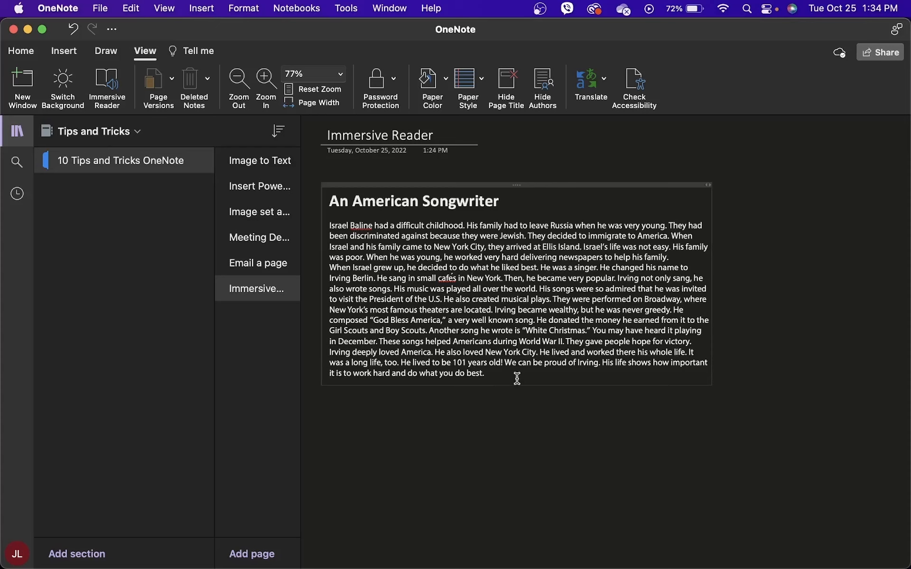
- Play the An American Songwriter passage aloud in Immersive Reader, then pause it
{"action": "left_click", "coordinate": [536, 186]}
{"action": "left_click", "coordinate": [546, 170]}
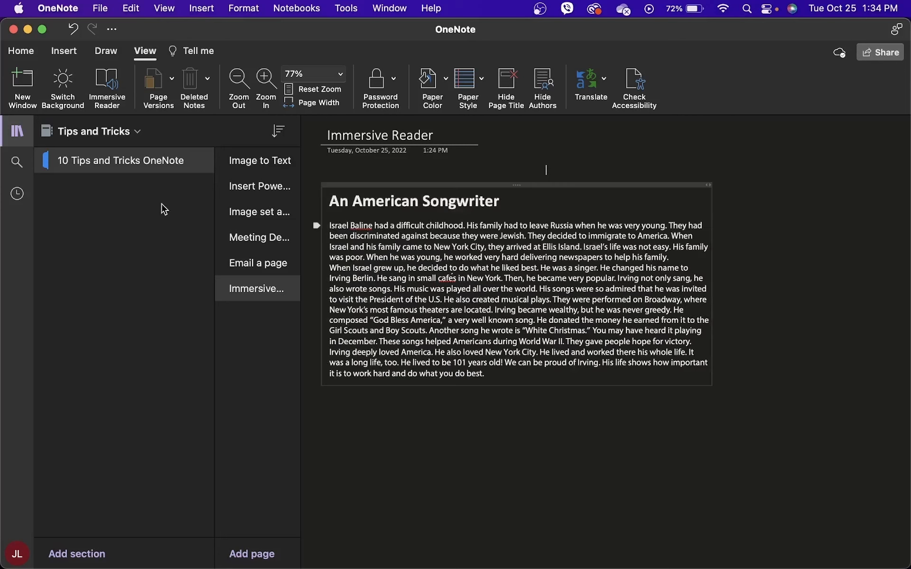
{"action": "left_click", "coordinate": [105, 95]}
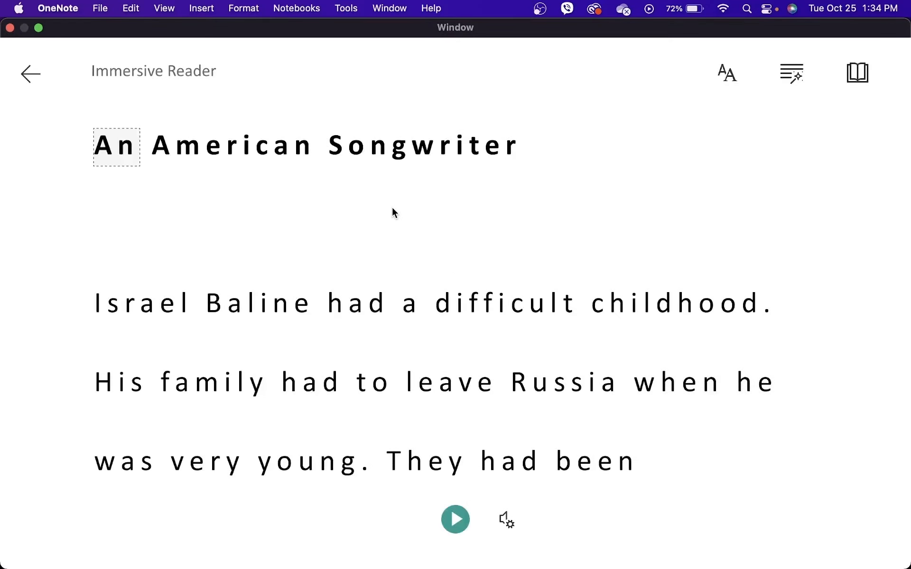
{"action": "left_click", "coordinate": [465, 522]}
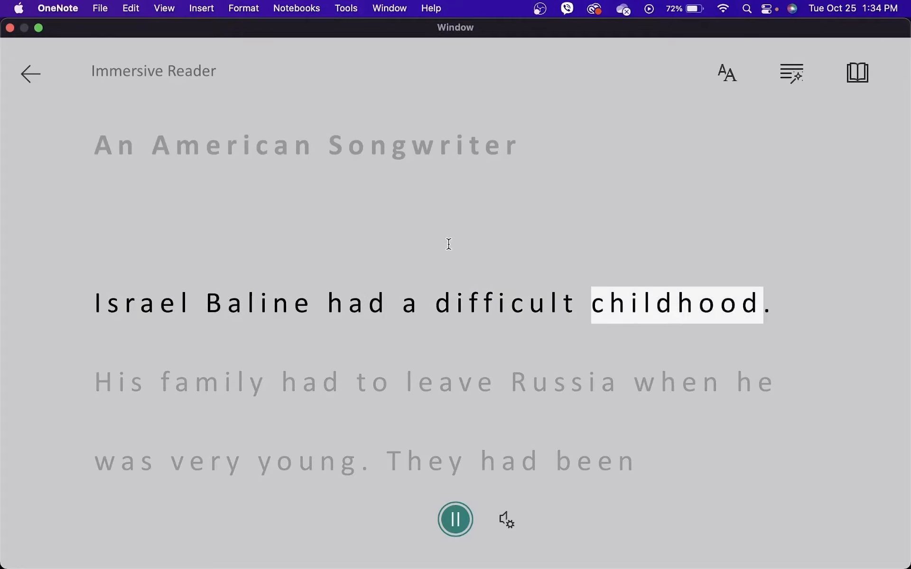
{"action": "left_click", "coordinate": [455, 520]}
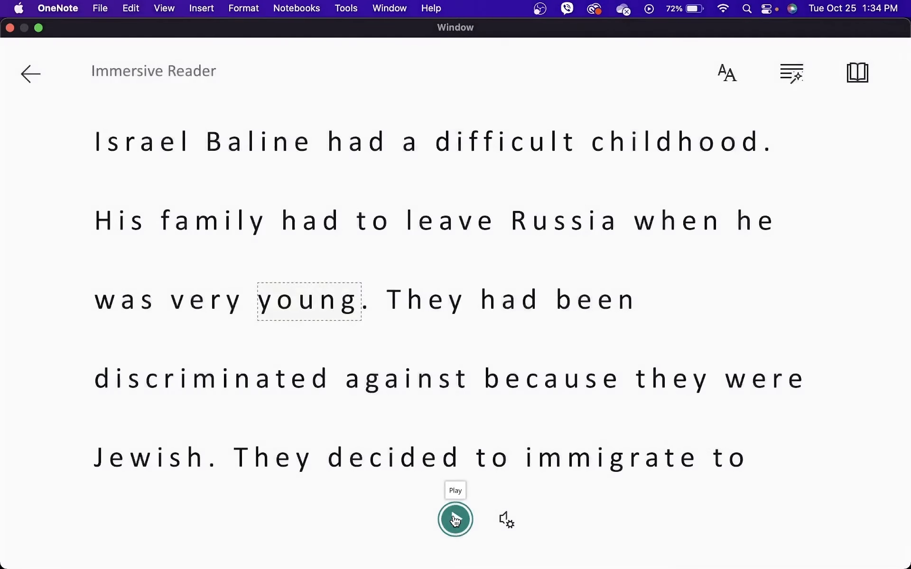
- Look up picture definitions for young, had, leave, when, Russia, childhood and difficult
{"action": "left_click", "coordinate": [330, 317]}
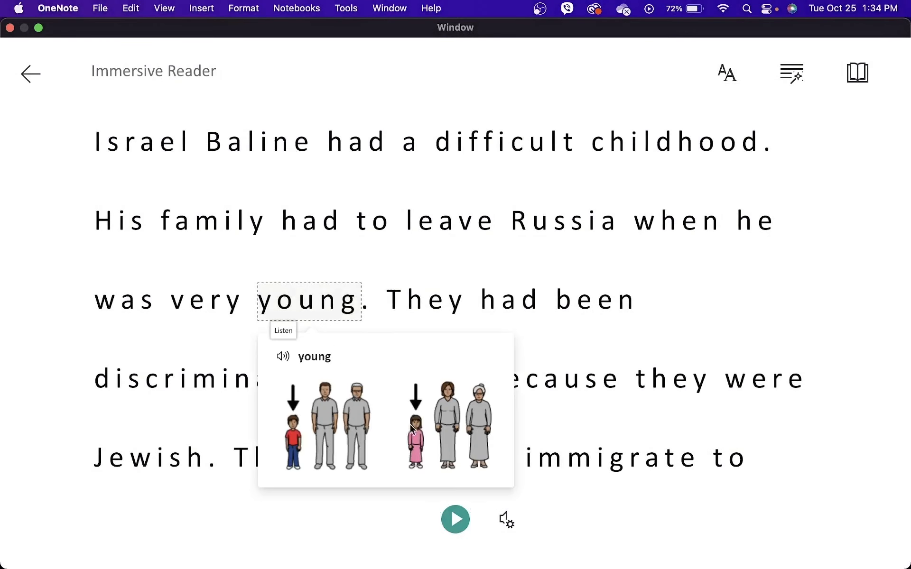
{"action": "left_click", "coordinate": [324, 231]}
{"action": "left_click", "coordinate": [440, 234]}
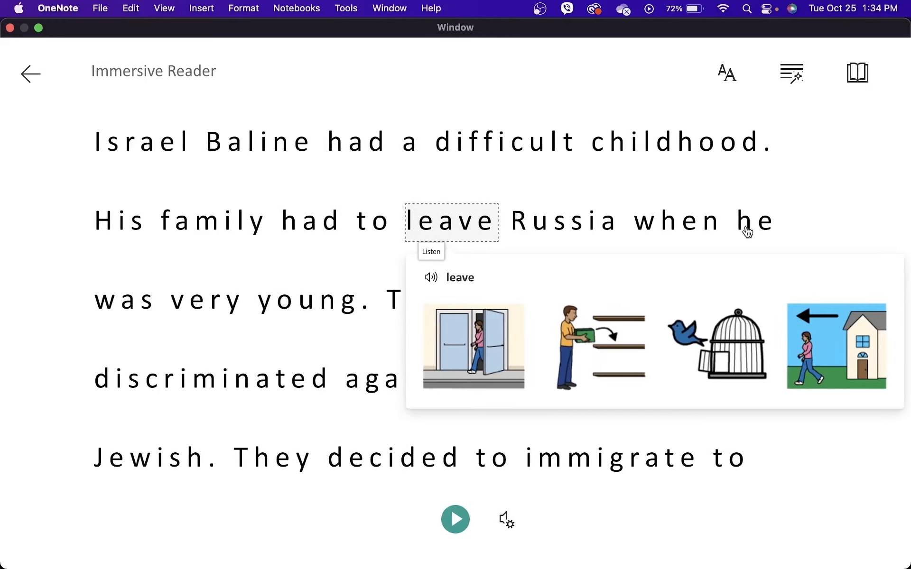
{"action": "left_click", "coordinate": [681, 227]}
{"action": "left_click", "coordinate": [591, 220]}
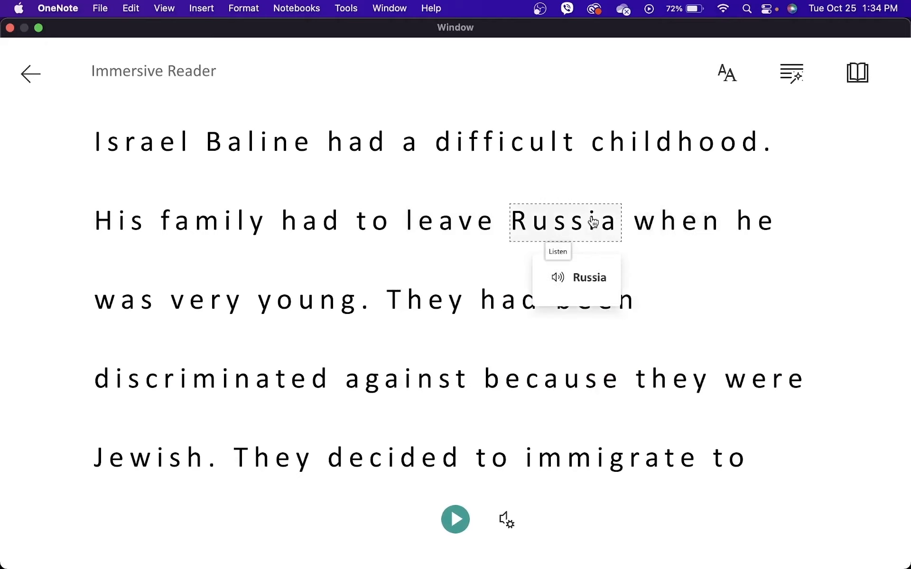
{"action": "left_click", "coordinate": [671, 147]}
{"action": "scroll", "coordinate": [671, 148], "scroll_direction": "up", "scroll_amount": 3}
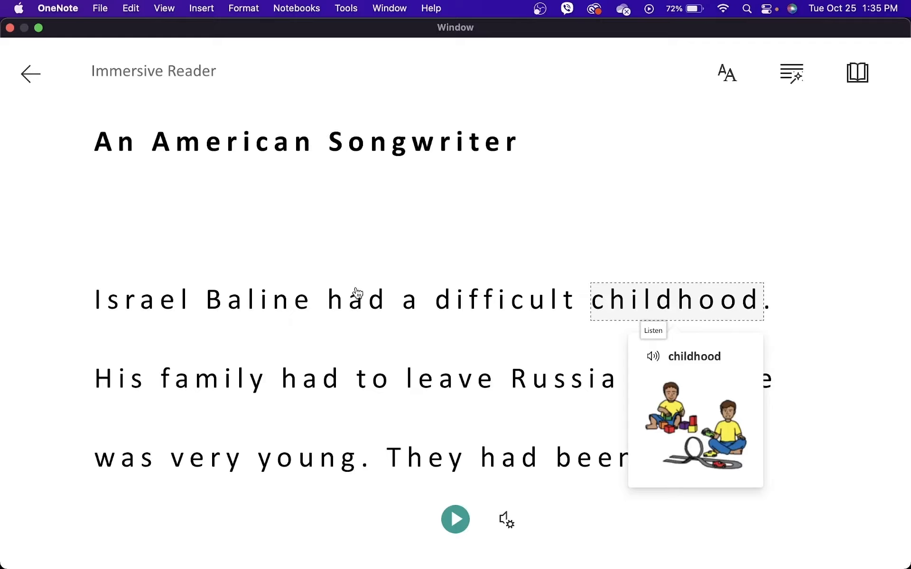
{"action": "left_click", "coordinate": [445, 305]}
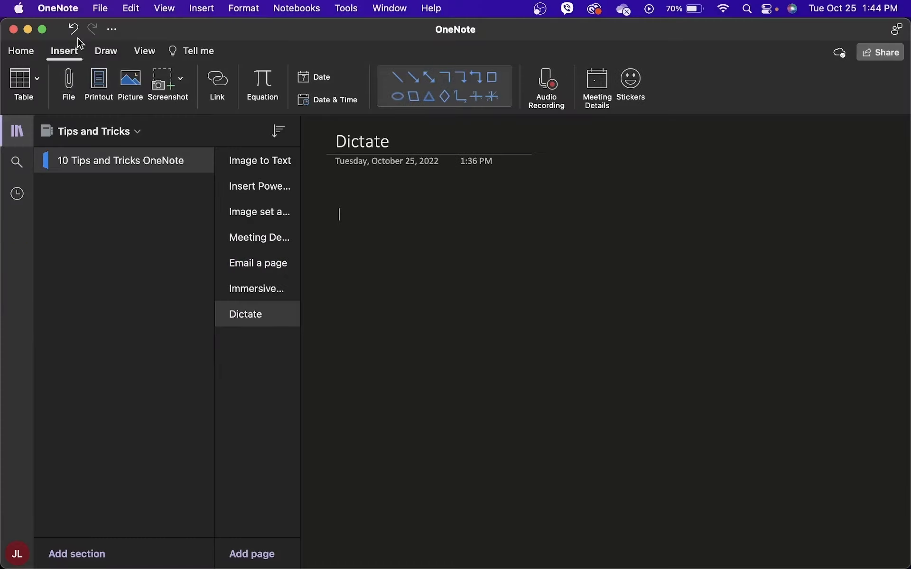
- Dictate a sentence about dictate mode onto the Dictate page using Edit > Start Dictation
{"action": "left_click", "coordinate": [128, 11]}
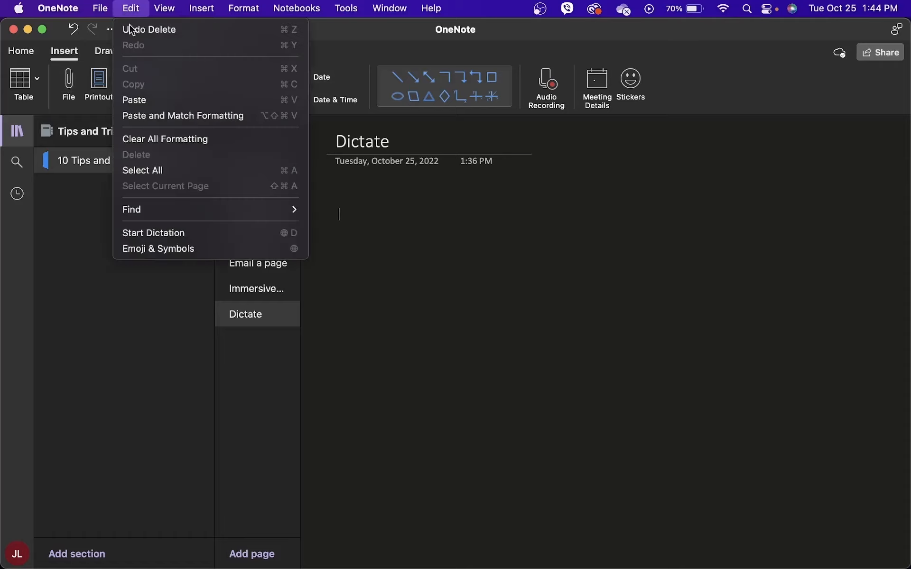
{"action": "left_click", "coordinate": [201, 240]}
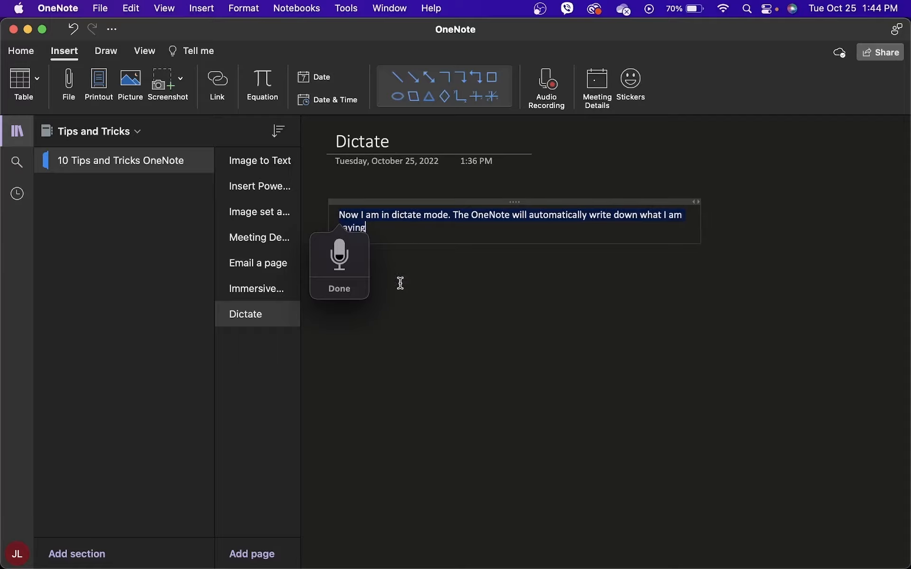
{"action": "left_click", "coordinate": [397, 297]}
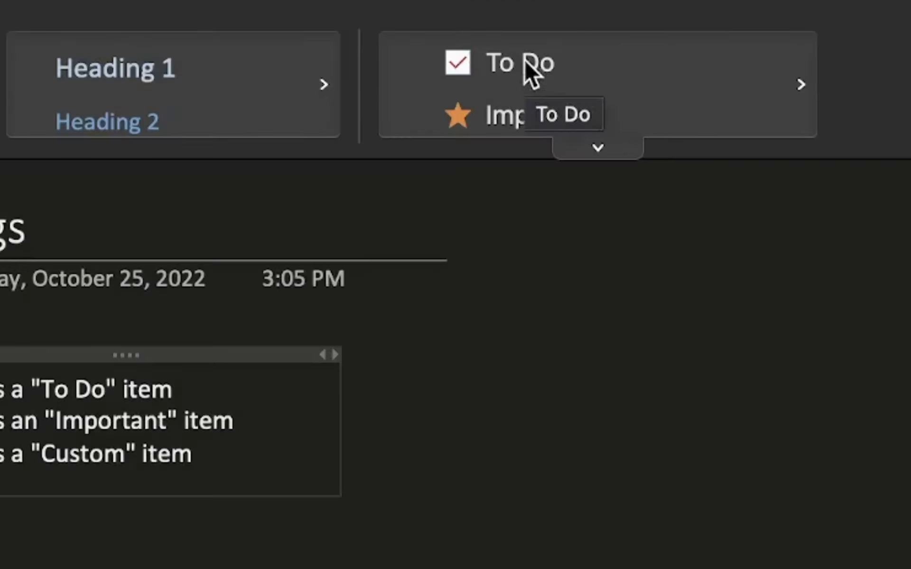
- Tag the first line To Do and the second Important, then start creating a new tag
{"action": "left_click", "coordinate": [526, 64]}
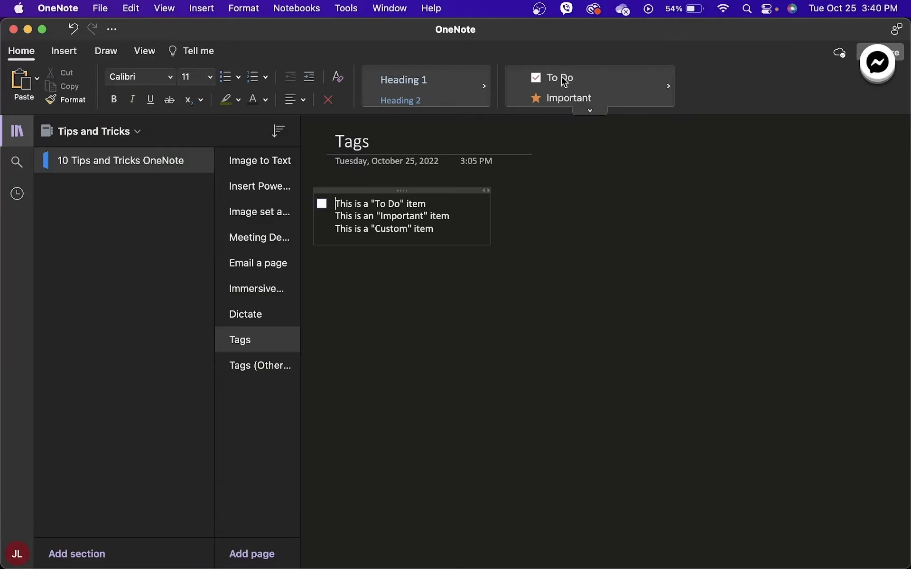
{"action": "left_click", "coordinate": [337, 216]}
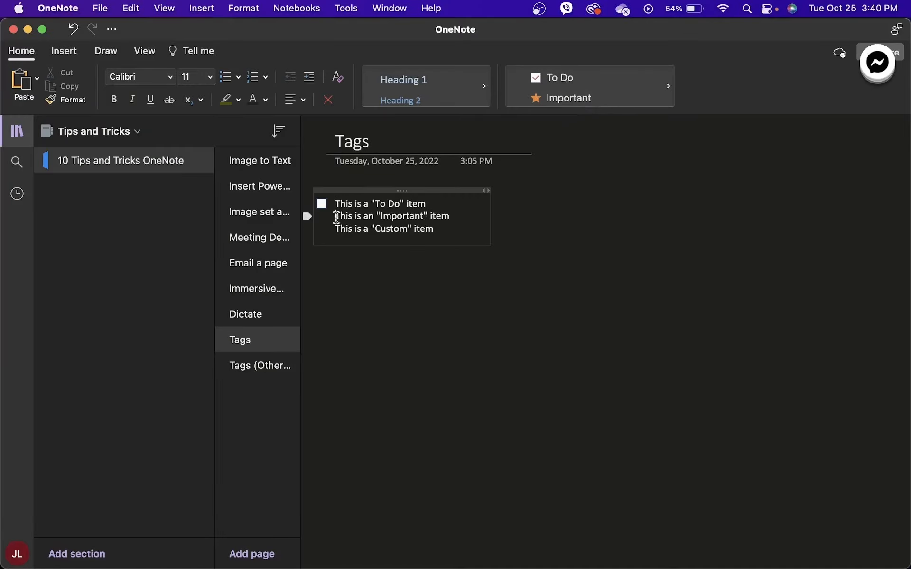
{"action": "left_click", "coordinate": [336, 229]}
{"action": "left_click", "coordinate": [591, 111]}
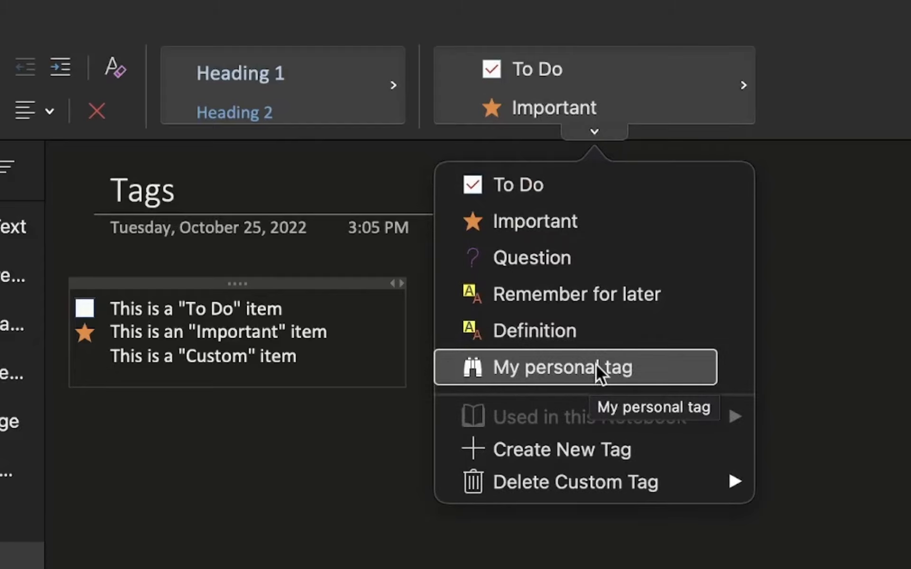
{"action": "left_click", "coordinate": [549, 450]}
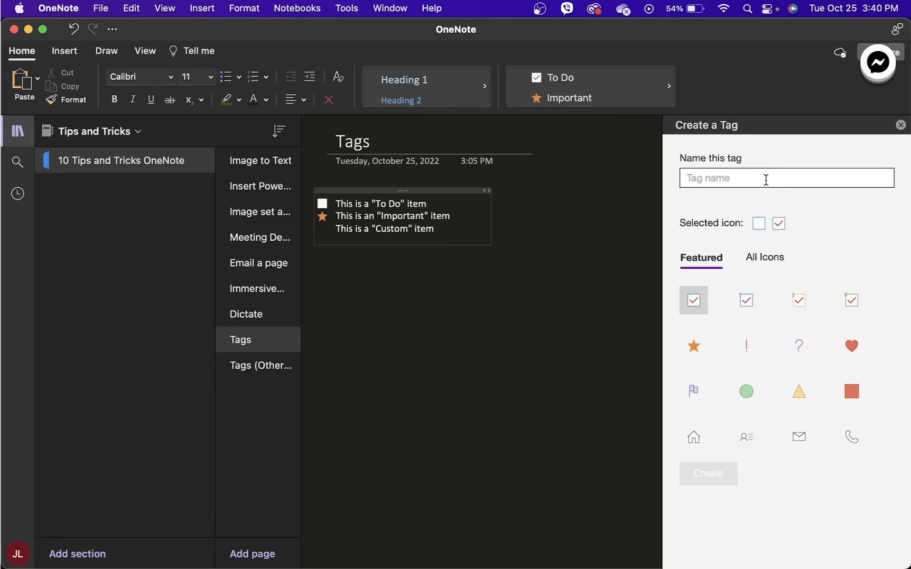
- Create a heart-icon 'New Custom Tag' and apply it to the Custom line
{"action": "left_click", "coordinate": [766, 179]}
{"action": "type", "text": "New Custom Tag"}
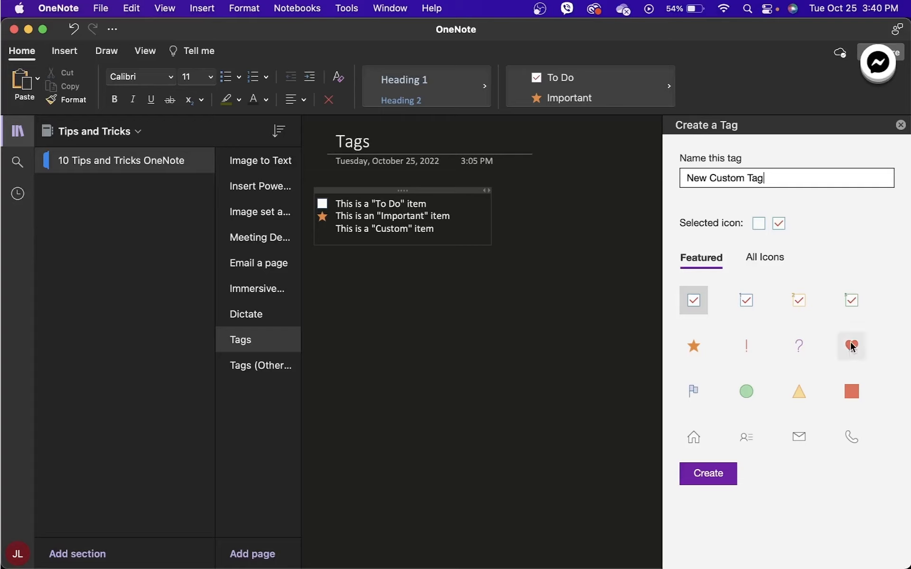
{"action": "left_click", "coordinate": [852, 347]}
{"action": "left_click", "coordinate": [717, 472]}
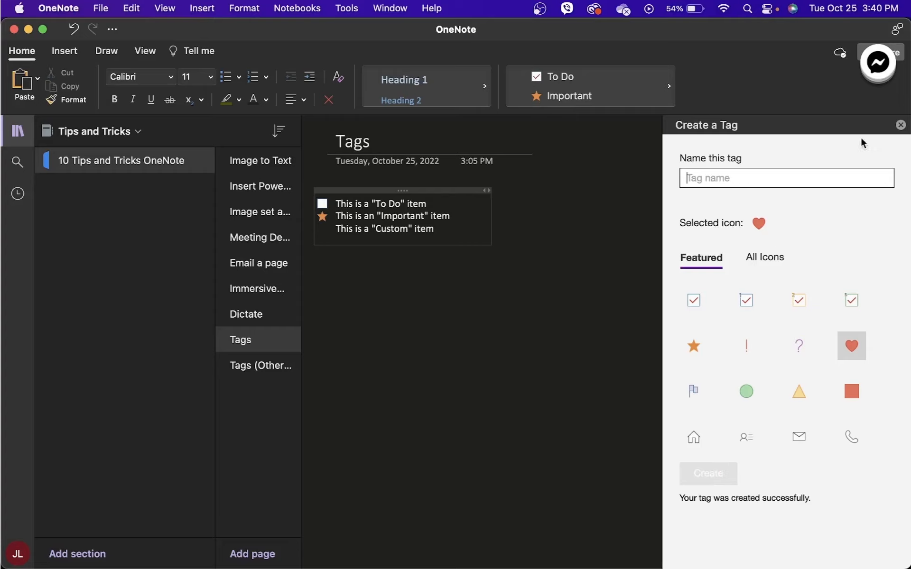
{"action": "left_click", "coordinate": [901, 126]}
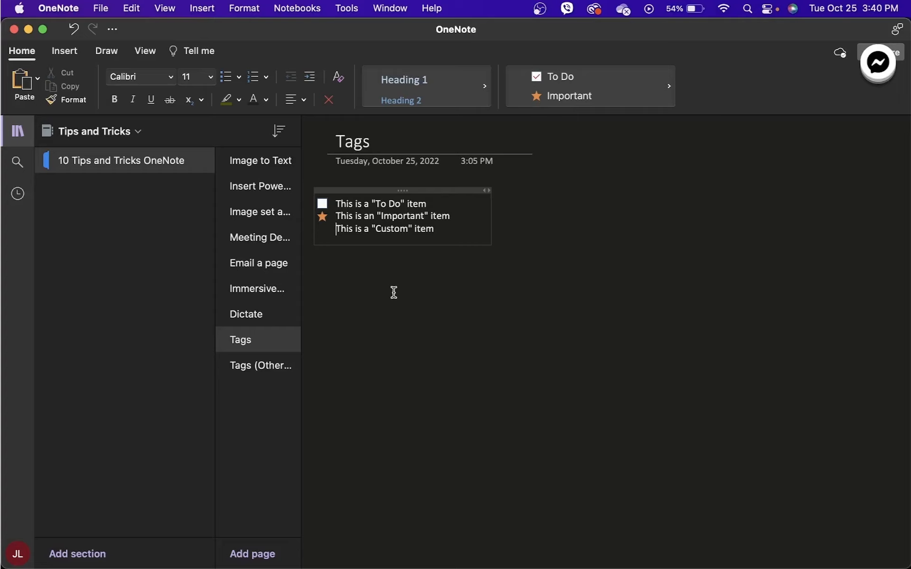
{"action": "left_click", "coordinate": [577, 110]}
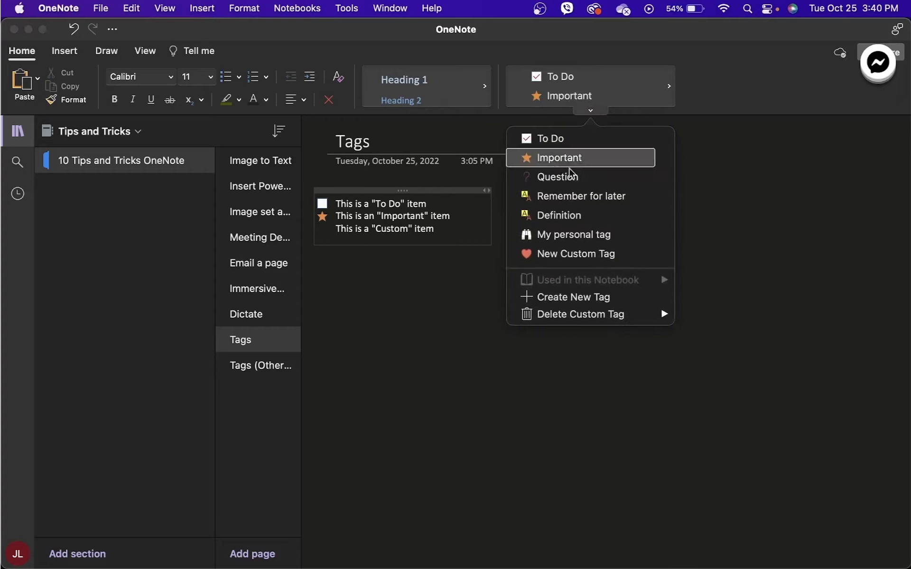
{"action": "left_click", "coordinate": [575, 254]}
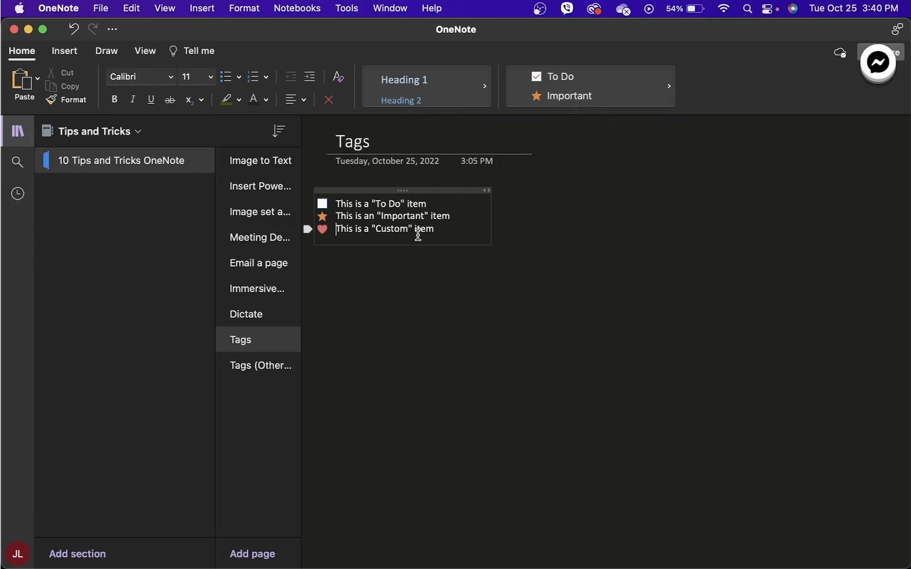
- Apply My personal tag to the line on Tags (Other Page), then return to Tags
{"action": "left_click", "coordinate": [256, 367]}
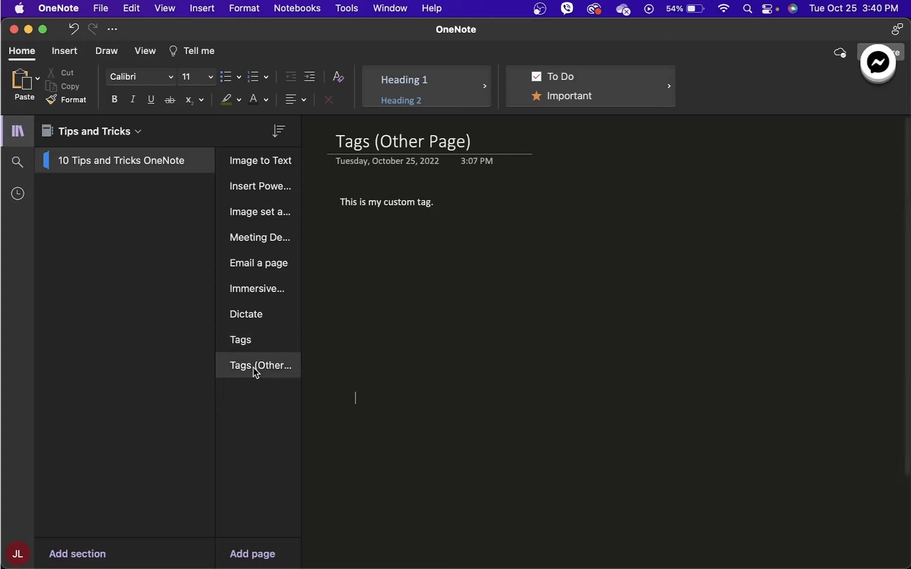
{"action": "left_click", "coordinate": [345, 202]}
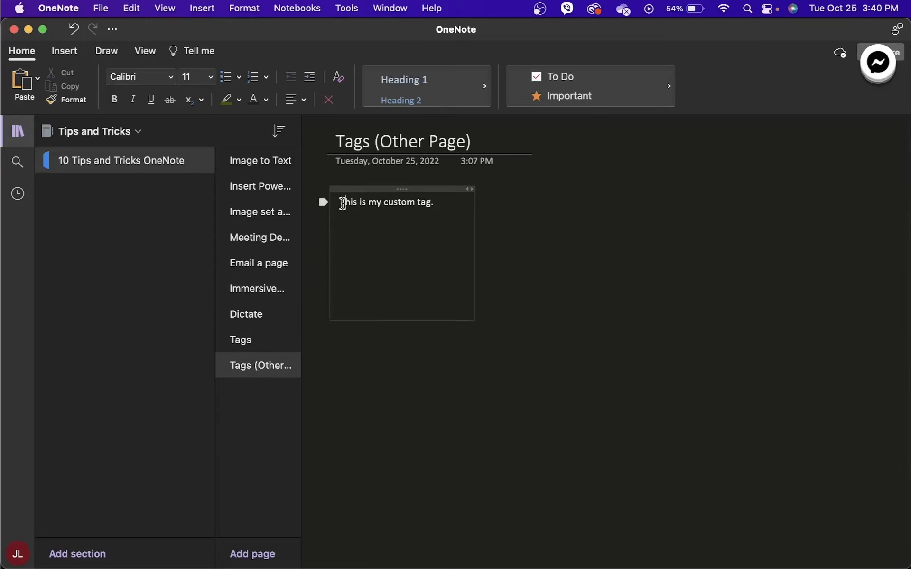
{"action": "left_click", "coordinate": [590, 111]}
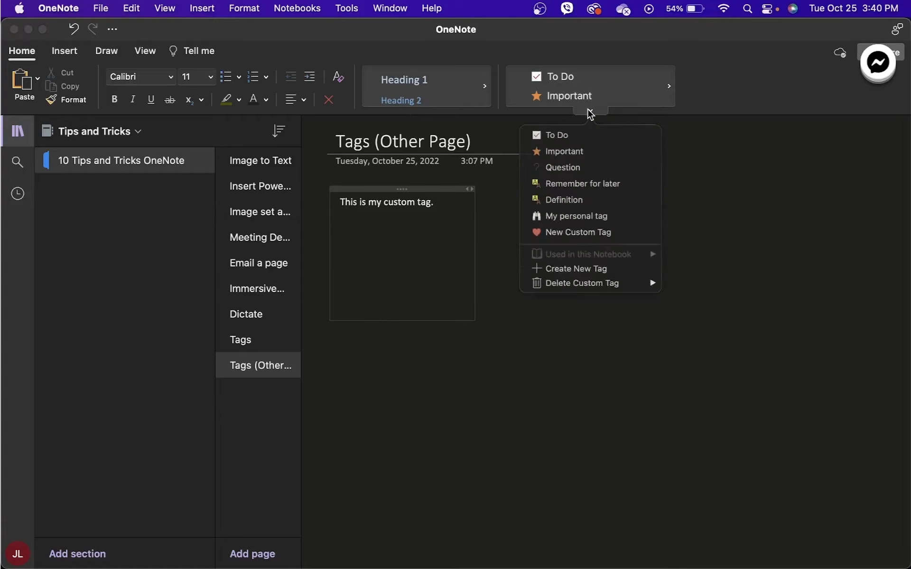
{"action": "left_click", "coordinate": [578, 236]}
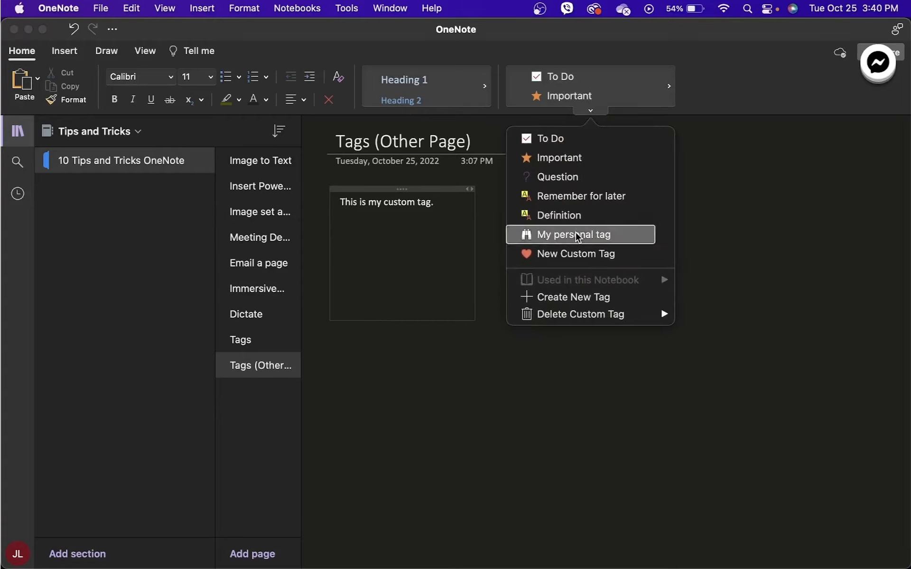
{"action": "left_click", "coordinate": [256, 342]}
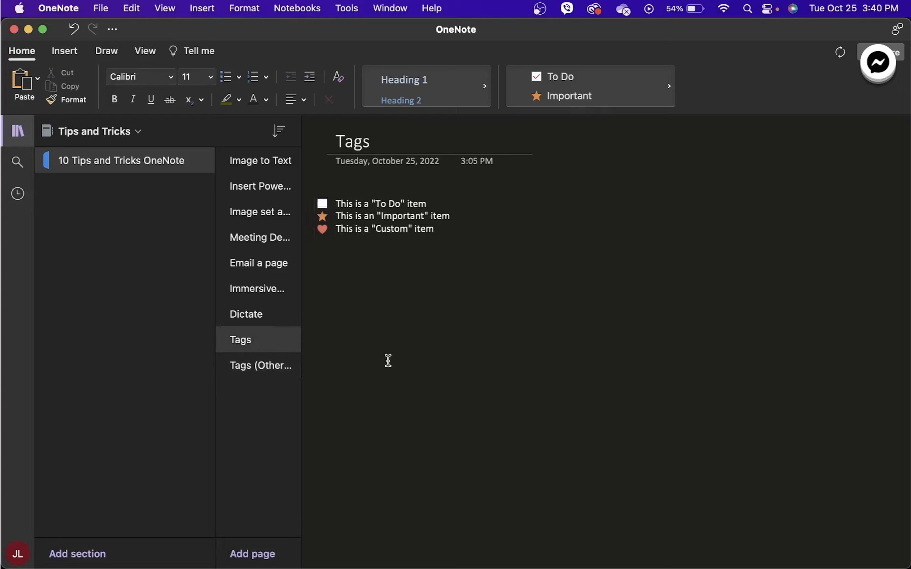
- Search for items tagged My personal tag and open the page holding the tagged line
{"action": "left_click", "coordinate": [19, 161]}
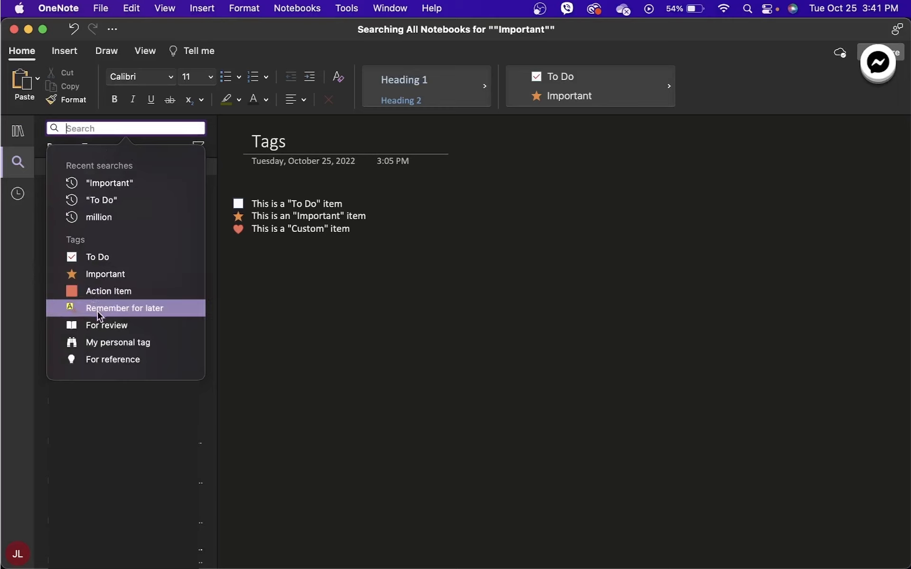
{"action": "left_click", "coordinate": [107, 344]}
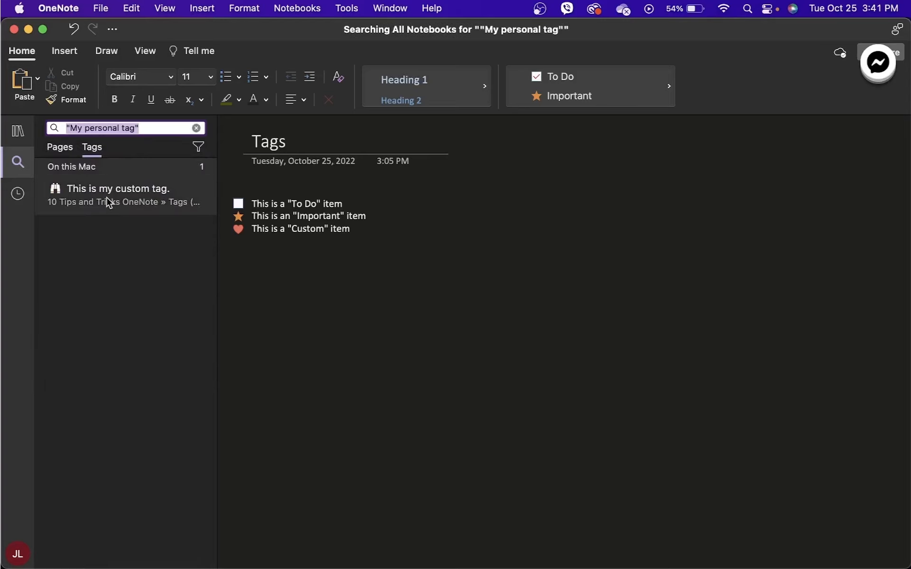
{"action": "left_click", "coordinate": [109, 203]}
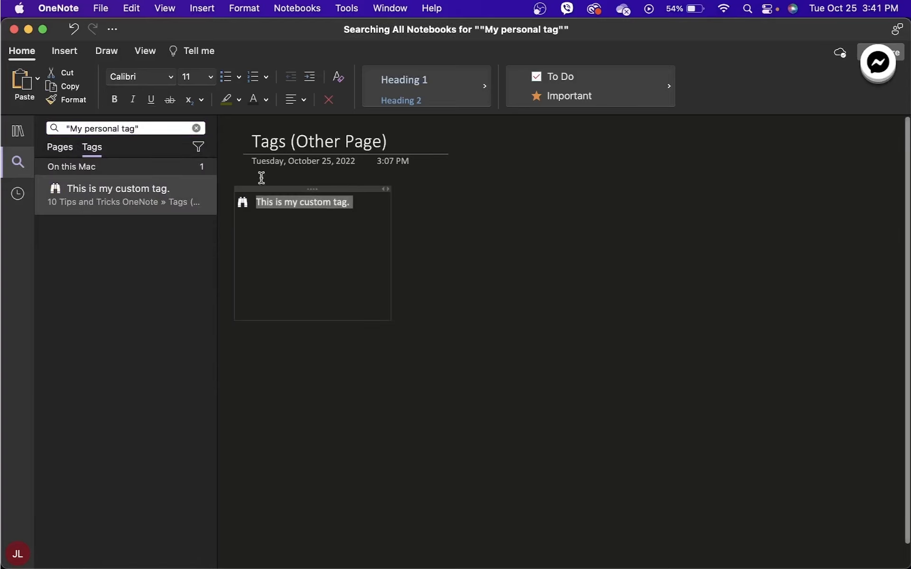
{"action": "left_click", "coordinate": [285, 225]}
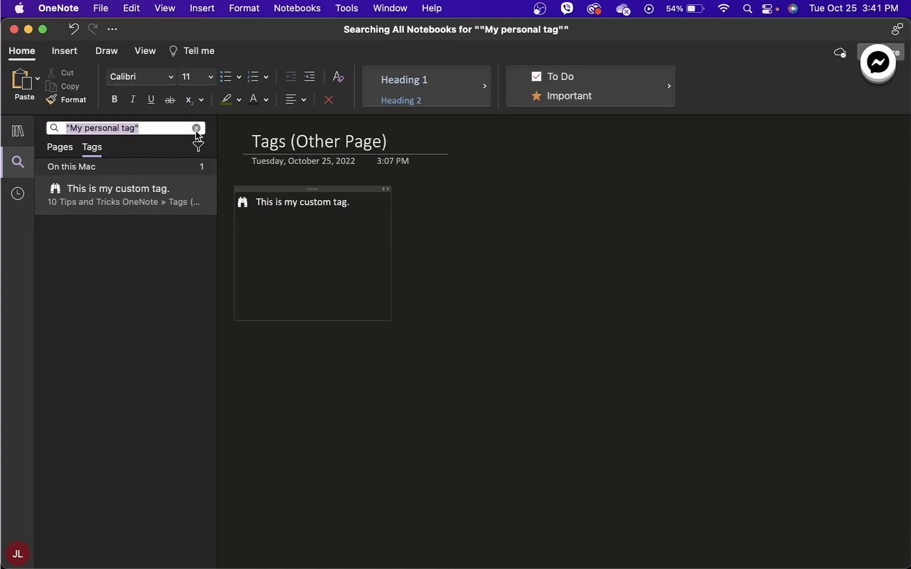
- Clear the search and narrow the tag search scope to Current Notebook: Tips and Tricks
{"action": "left_click", "coordinate": [196, 131]}
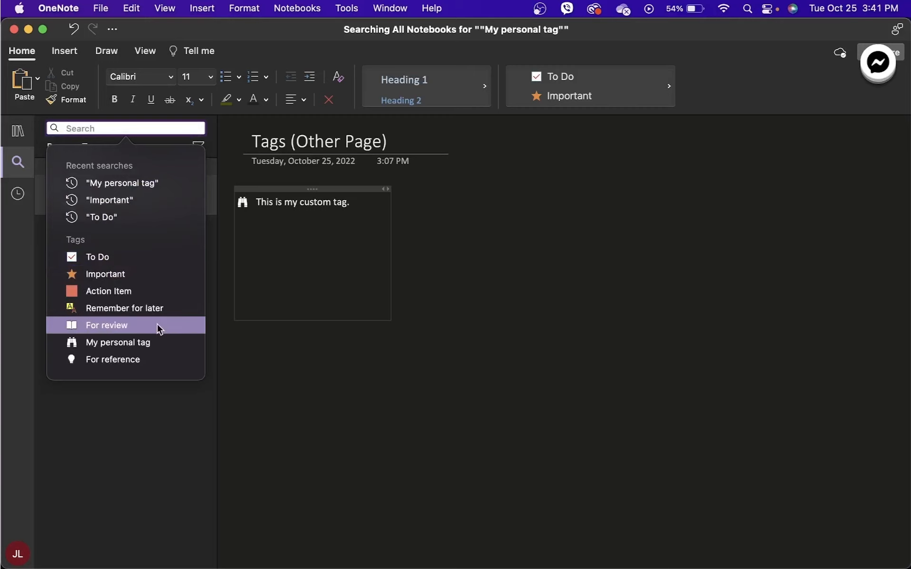
{"action": "left_click", "coordinate": [163, 342]}
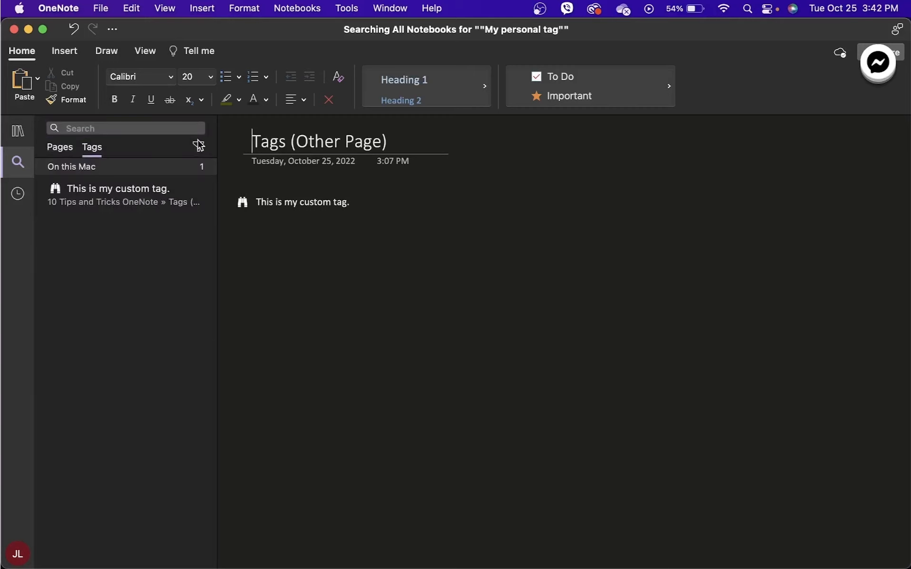
{"action": "left_click", "coordinate": [199, 146]}
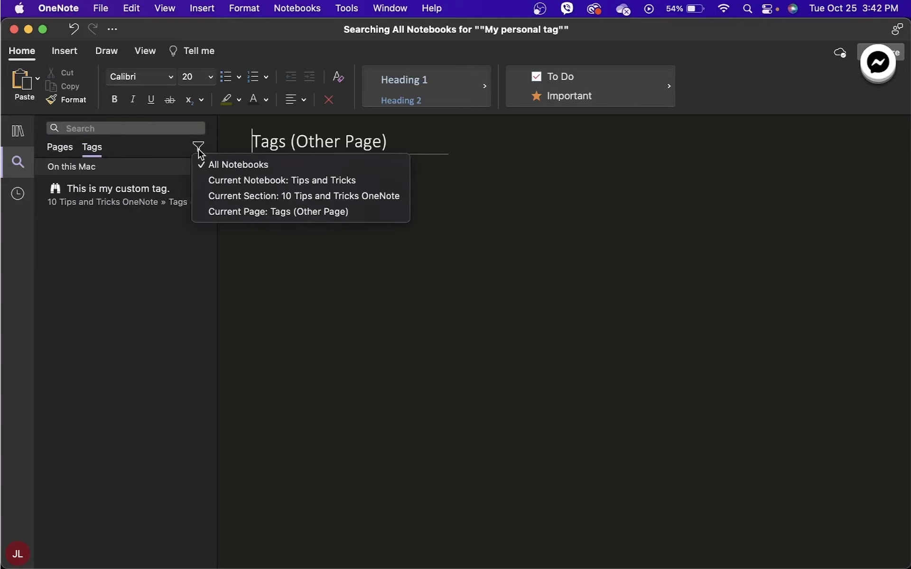
{"action": "left_click", "coordinate": [216, 179]}
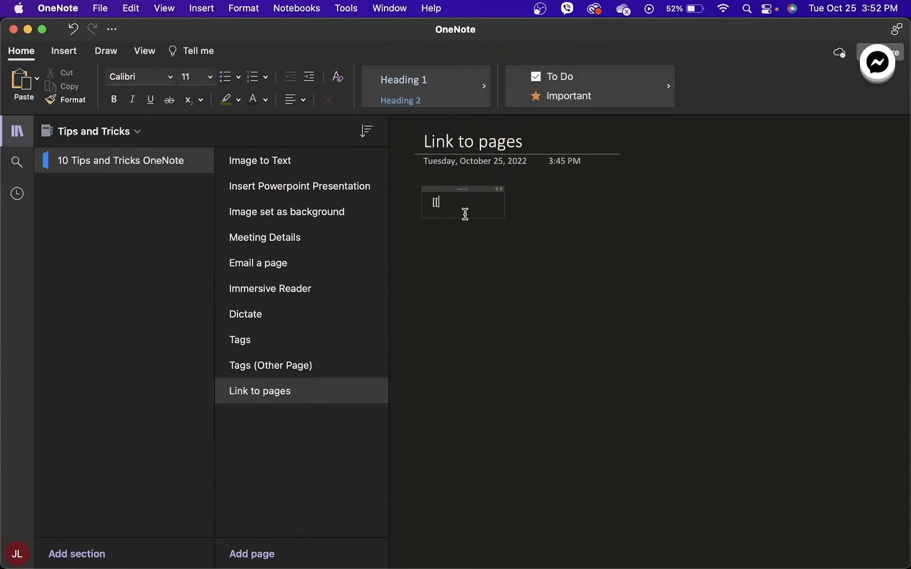
- Add [[Image to Text]] and the Insert page link on separate lines
{"action": "type", "text": "lmage t"}
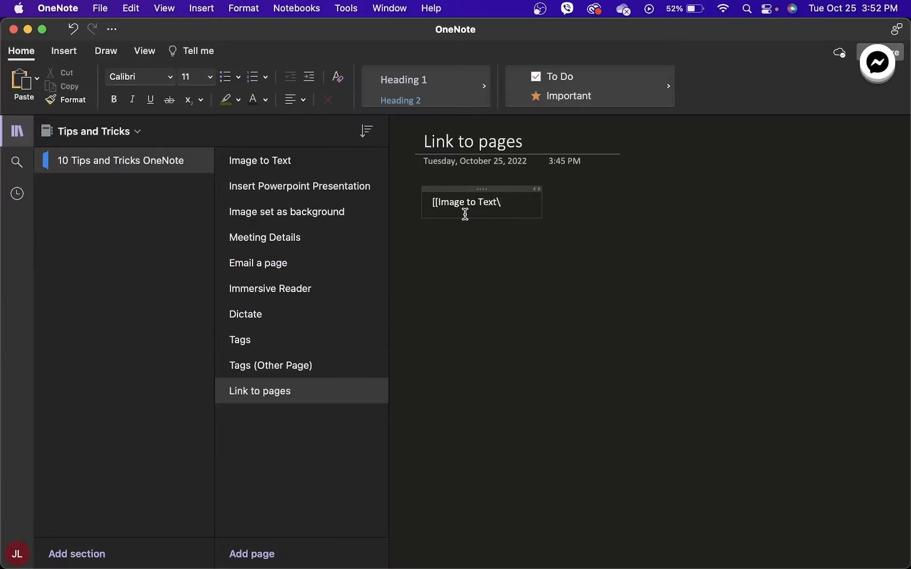
{"action": "type", "text": "o Text\\"}
{"action": "key", "text": "BackSpace"}
{"action": "type", "text": "]]"}
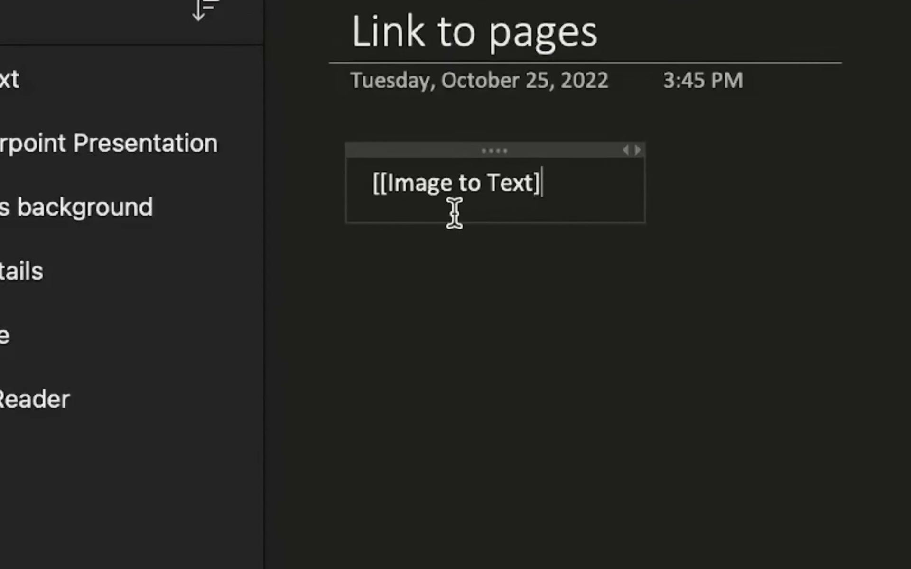
{"action": "key", "text": "Return"}
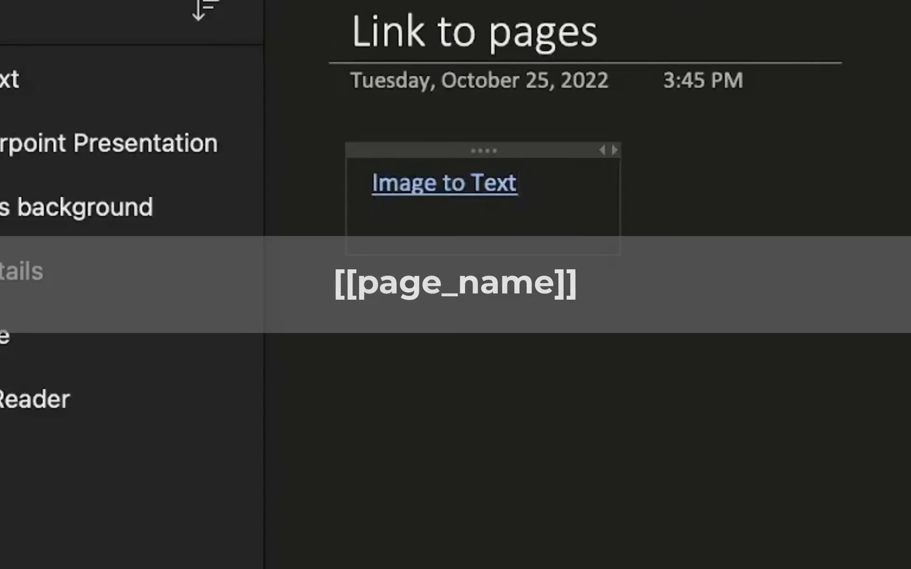
{"action": "type", "text": "Inse"}
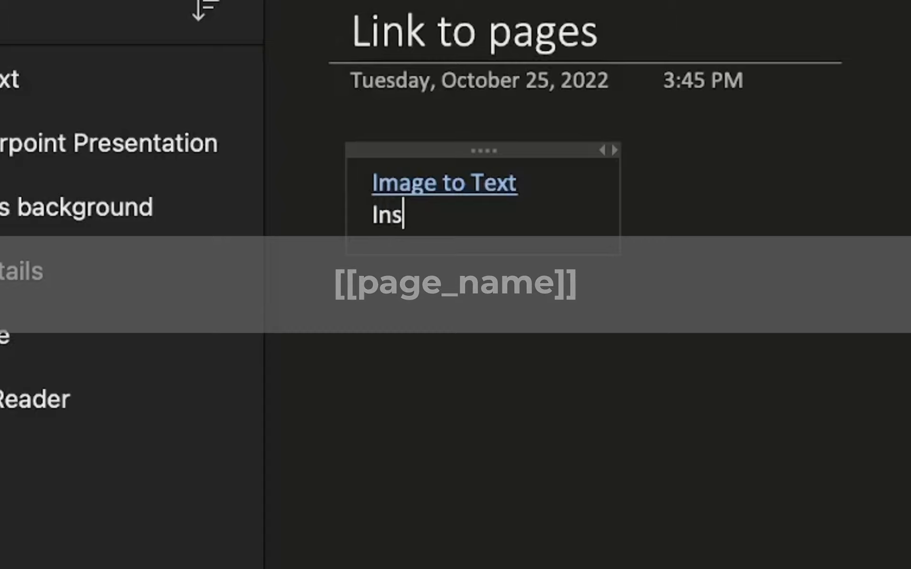
{"action": "type", "text": "rt Powerpoint Presentation"}
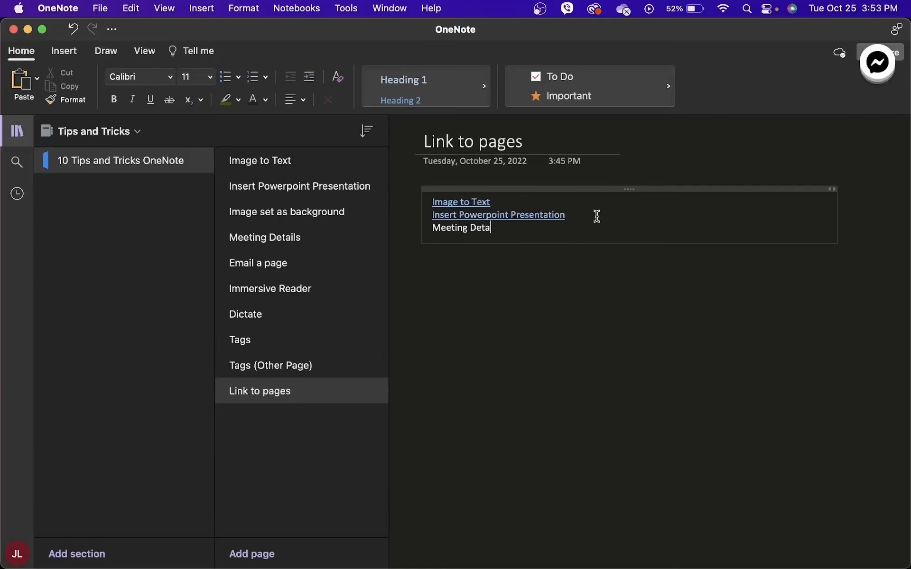
{"action": "type", "text": "ils]]"}
{"action": "key", "text": "Return"}
- Add links for Email a page, Immersive Reader, Dictate, Tags and Tags (Other Page)
{"action": "type", "text": "[[Email a page[["}
{"action": "key", "text": "BackSpace"}
{"action": "key", "text": "BackSpace"}
{"action": "type", "text": "]]"}
{"action": "key", "text": "Return"}
{"action": "type", "text": "[[Immersive Reader]]"}
{"action": "key", "text": "Return"}
{"action": "type", "text": "[[Dictate]] [[Tags]] [[Tags (Other Page)]] [[Link to pages"}
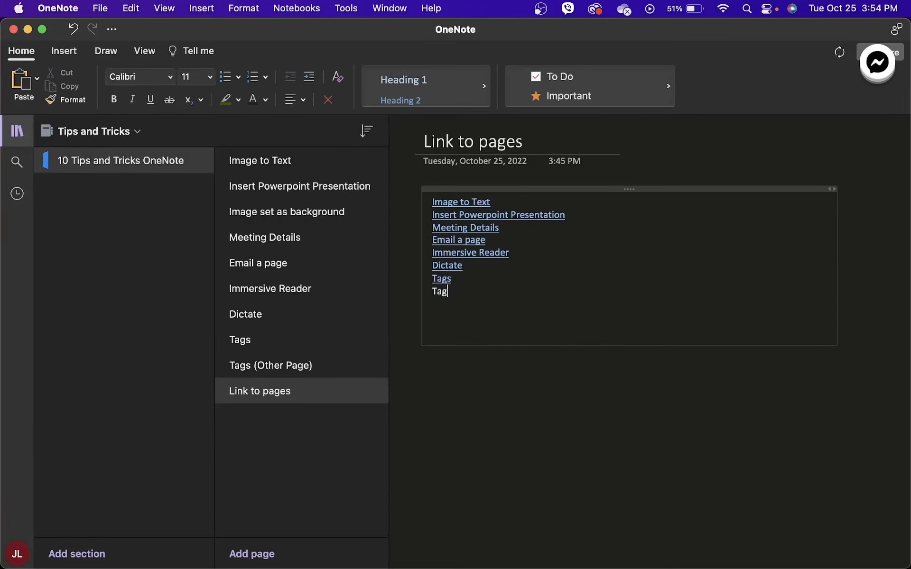
{"action": "key", "text": "BackSpace"}
{"action": "key", "text": "BackSpace"}
{"action": "key", "text": "BackSpace"}
{"action": "key", "text": "BackSpace"}
{"action": "key", "text": "BackSpace"}
{"action": "key", "text": "BackSpace"}
{"action": "key", "text": "BackSpace"}
{"action": "key", "text": "BackSpace"}
{"action": "key", "text": "BackSpace"}
{"action": "key", "text": "BackSpace"}
{"action": "key", "text": "BackSpace"}
{"action": "key", "text": "BackSpace"}
{"action": "key", "text": "BackSpace"}
{"action": "key", "text": "BackSpace"}
{"action": "key", "text": "BackSpace"}
- Add a [[New page]] link under the last link, then follow the Meeting Details link
{"action": "left_click", "coordinate": [305, 394]}
{"action": "left_click", "coordinate": [537, 293]}
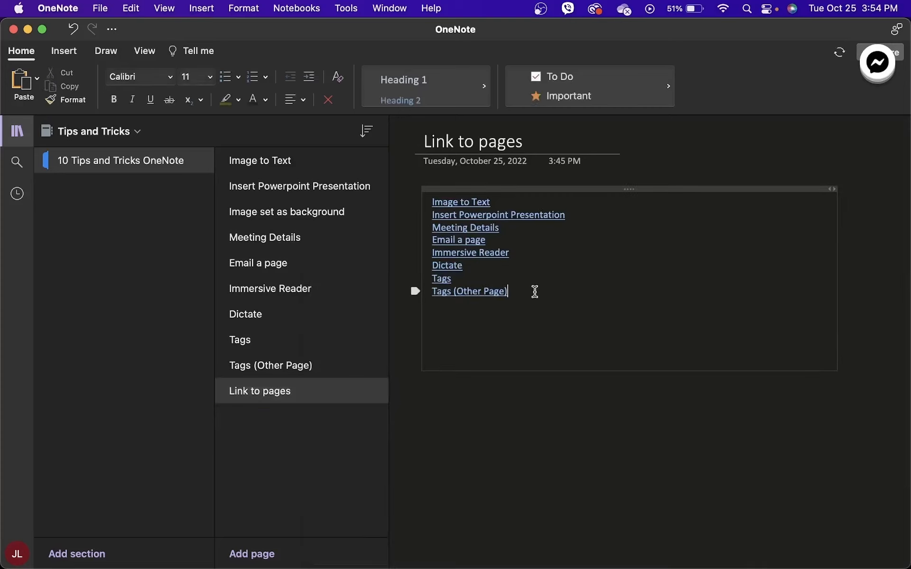
{"action": "key", "text": "Return"}
{"action": "key", "text": "Return"}
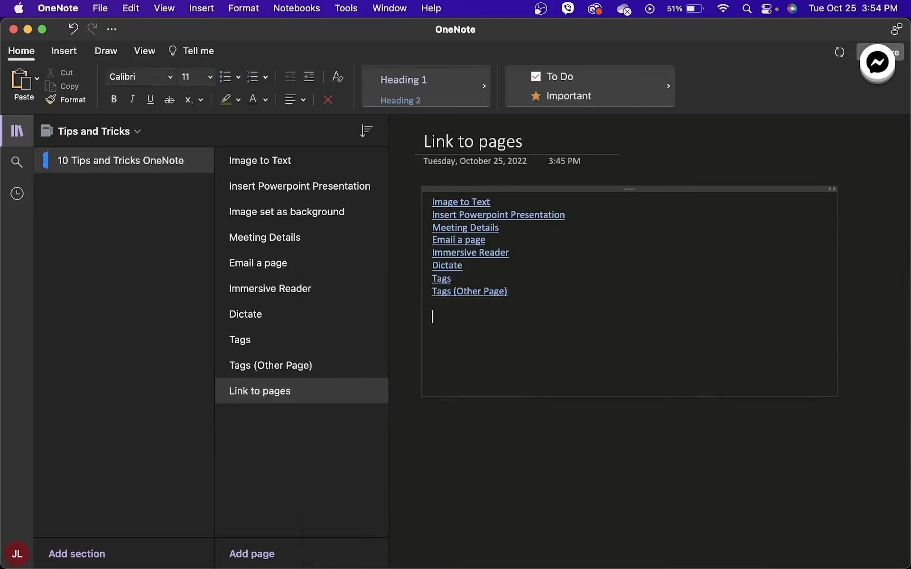
{"action": "type", "text": "[[New page]]"}
{"action": "key", "text": "Return"}
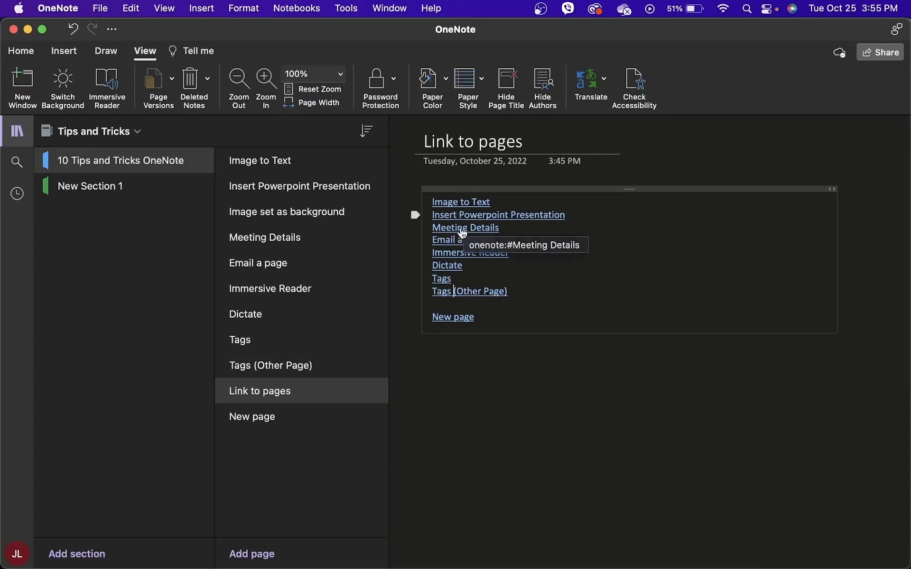
{"action": "left_click", "coordinate": [462, 228]}
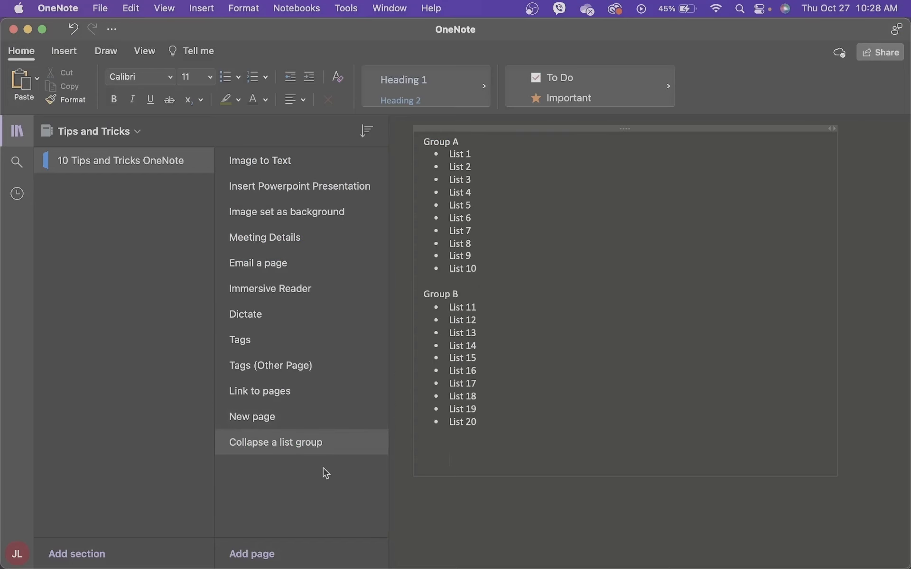
- On Collapse a list group, collapse Group A (List 1–10) and Group B (List 11–20) to their headings
{"action": "left_click", "coordinate": [317, 444]}
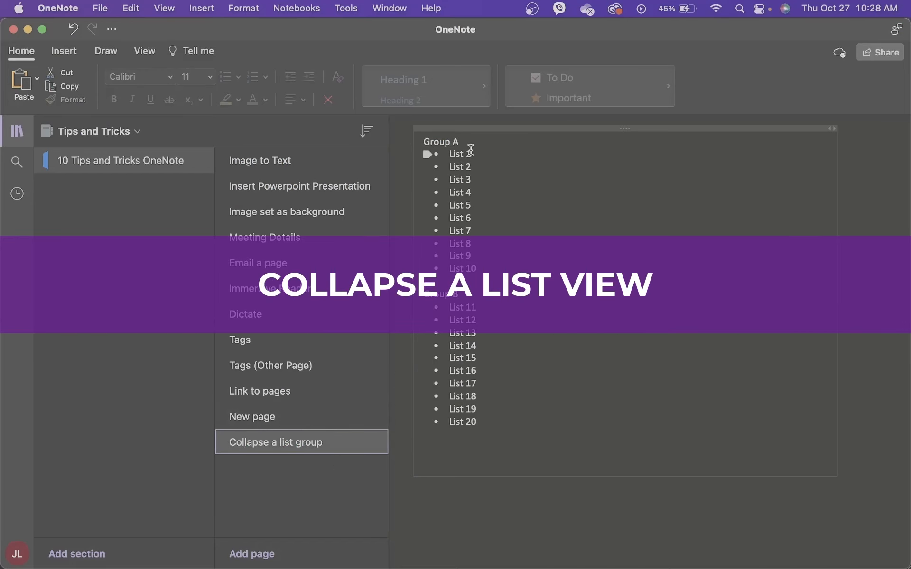
{"action": "left_click_drag", "start_coordinate": [451, 155], "coordinate": [489, 270]}
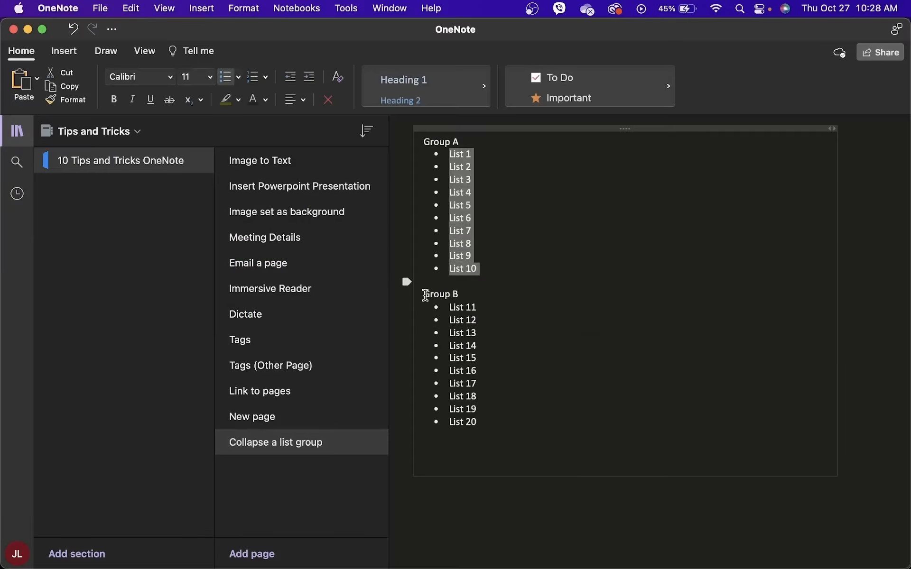
{"action": "left_click_drag", "start_coordinate": [426, 295], "coordinate": [459, 294]}
{"action": "left_click", "coordinate": [497, 420]}
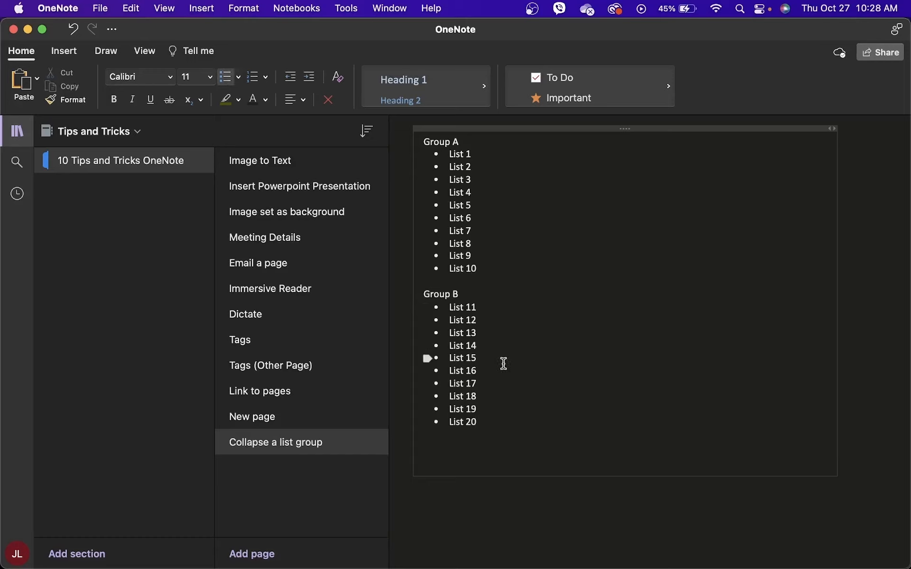
{"action": "double_click", "coordinate": [405, 143]}
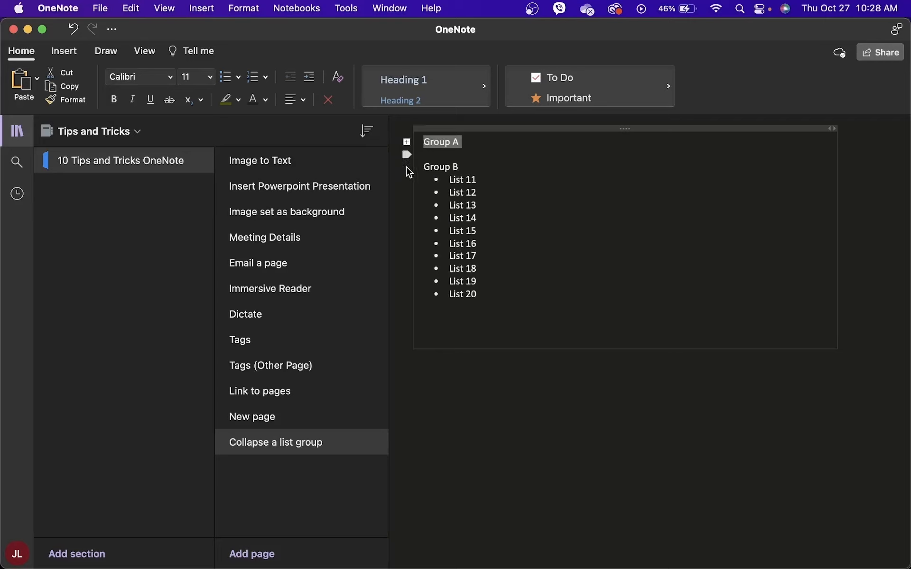
{"action": "left_click", "coordinate": [406, 155]}
{"action": "left_click", "coordinate": [402, 173]}
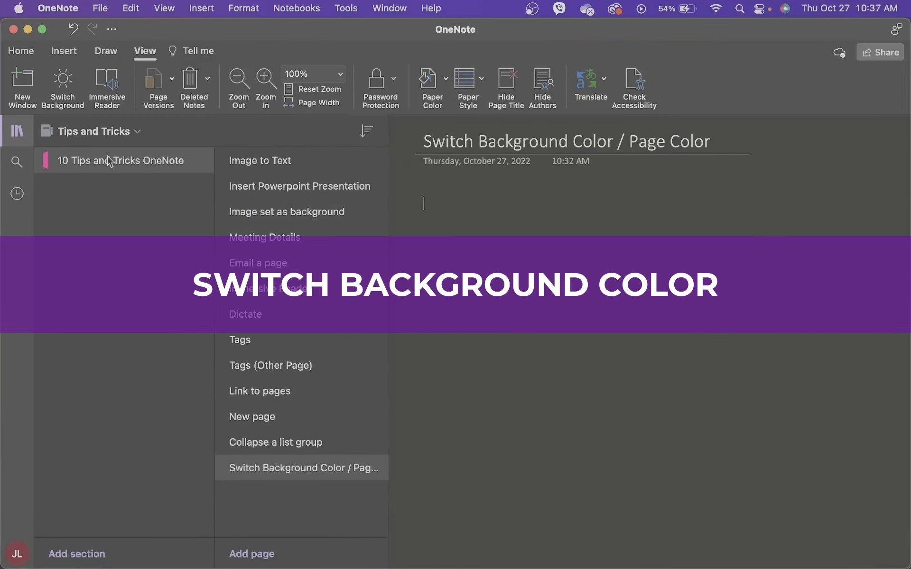
- Try dark purple, near-black and dark brown page colours from the View tab's Paper Color
{"action": "left_click", "coordinate": [22, 51]}
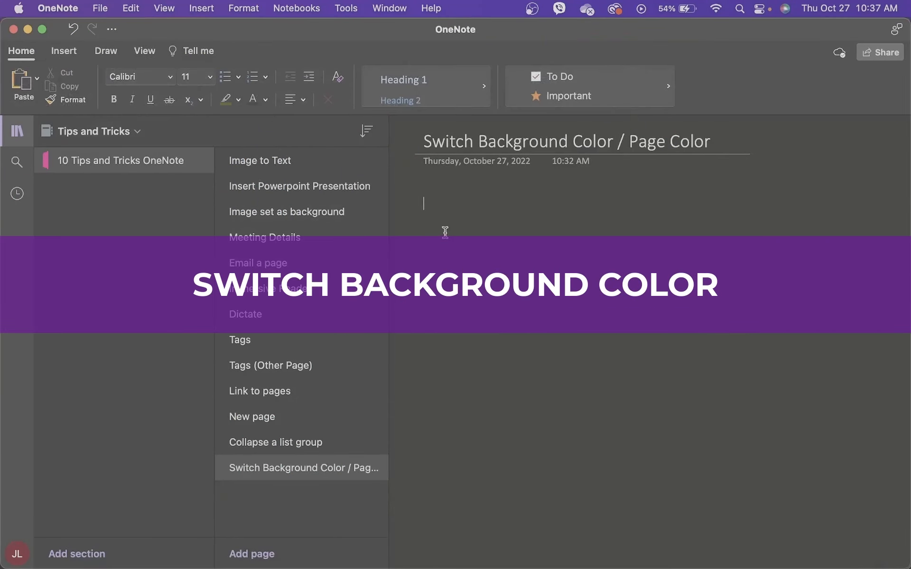
{"action": "left_click", "coordinate": [523, 254]}
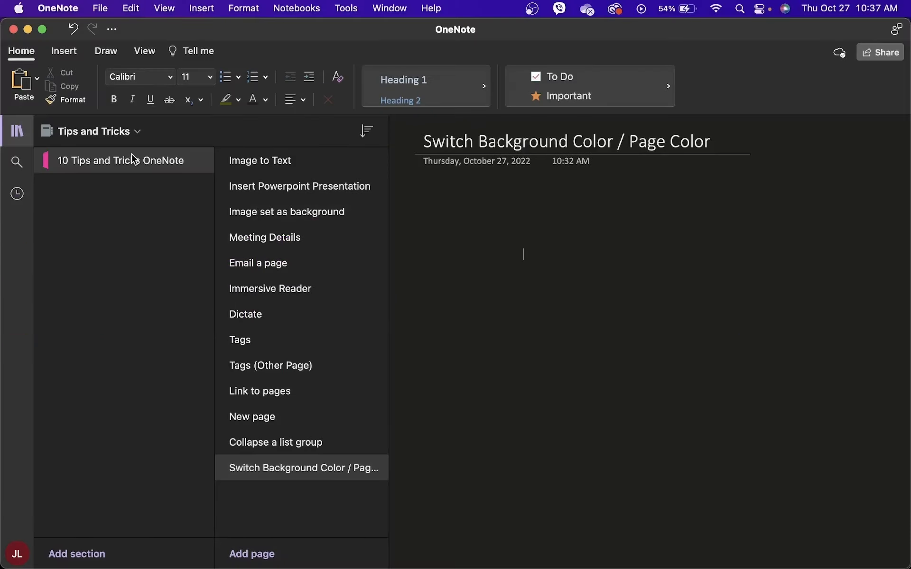
{"action": "left_click", "coordinate": [145, 53]}
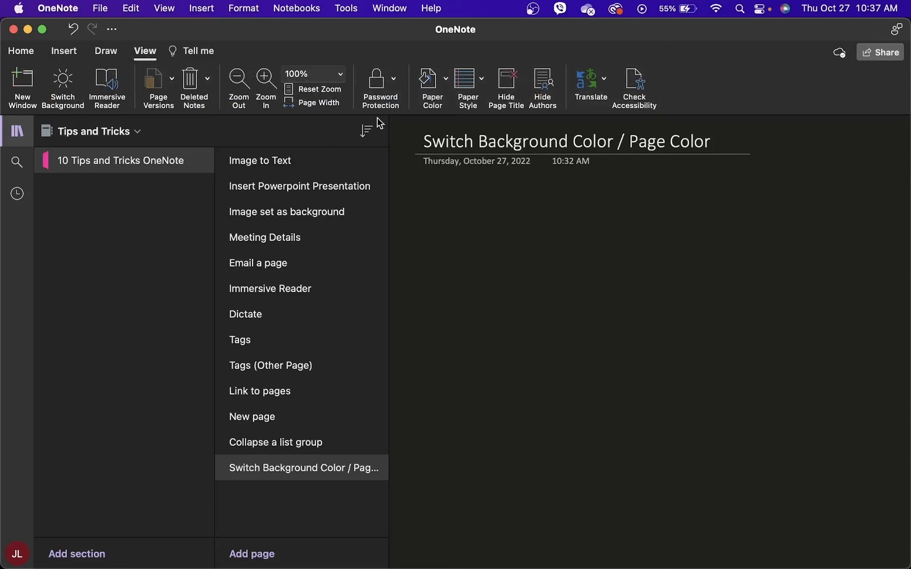
{"action": "left_click", "coordinate": [443, 108]}
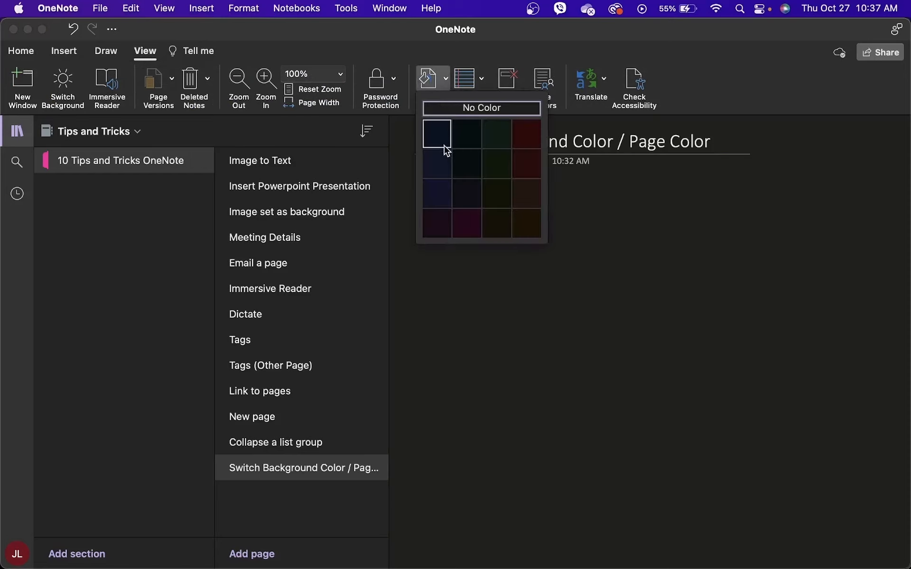
{"action": "left_click", "coordinate": [469, 231]}
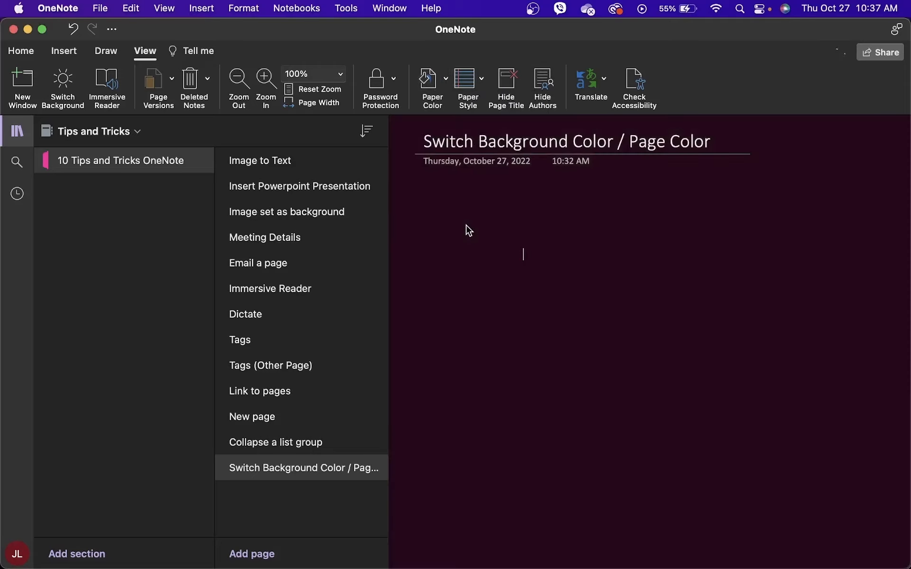
{"action": "left_click", "coordinate": [432, 95]}
{"action": "left_click", "coordinate": [495, 233]}
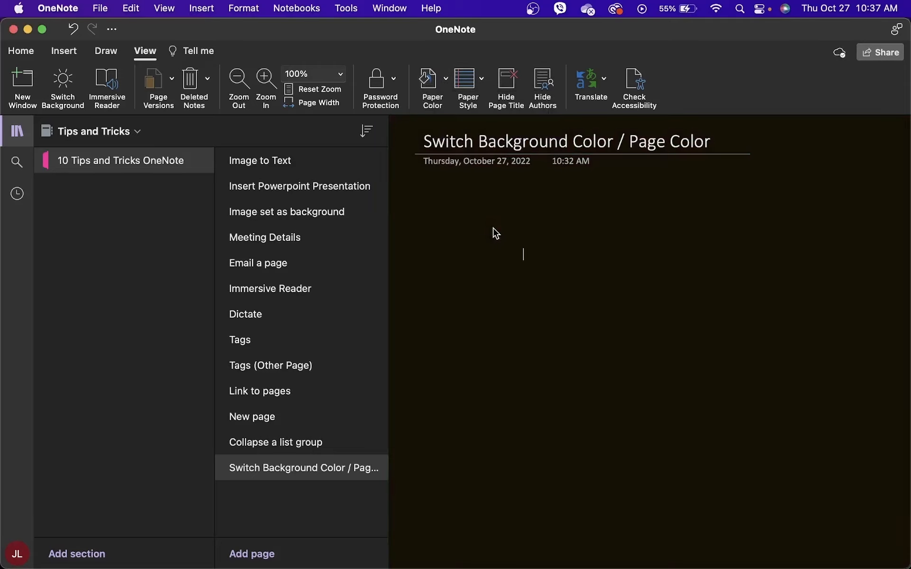
{"action": "left_click", "coordinate": [429, 78]}
{"action": "left_click", "coordinate": [906, 350]}
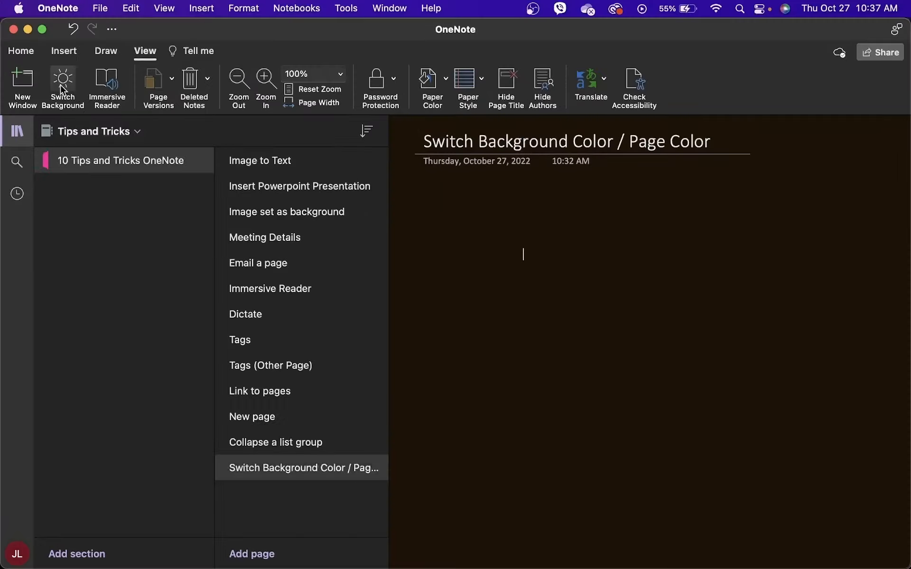
- Switch to a light background, tint the page pale pink, and show the section's Section Color options
{"action": "left_click", "coordinate": [58, 78]}
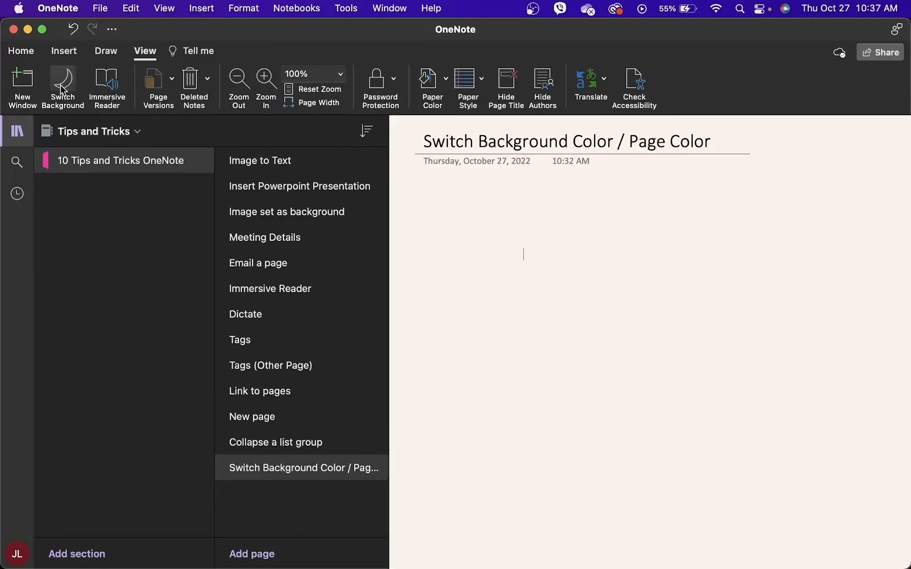
{"action": "left_click", "coordinate": [428, 76]}
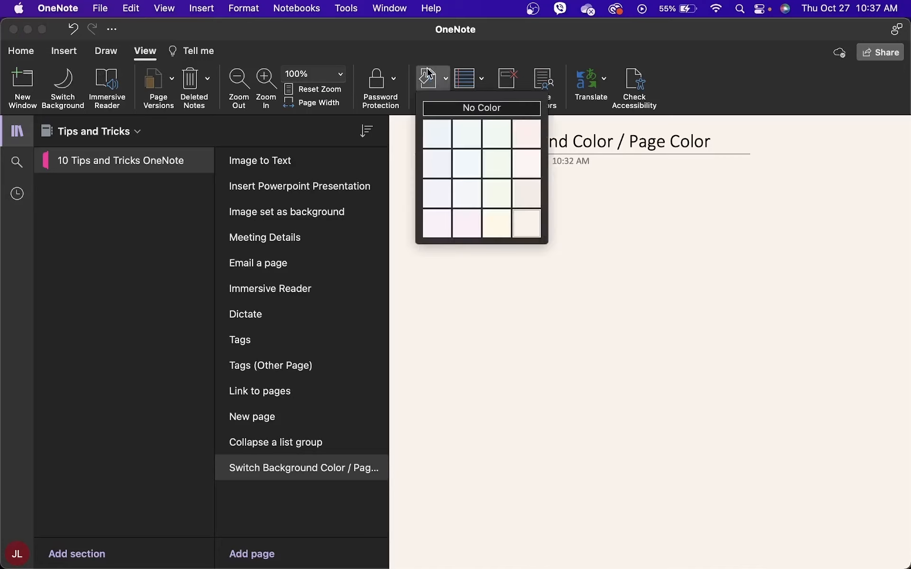
{"action": "left_click", "coordinate": [435, 136]}
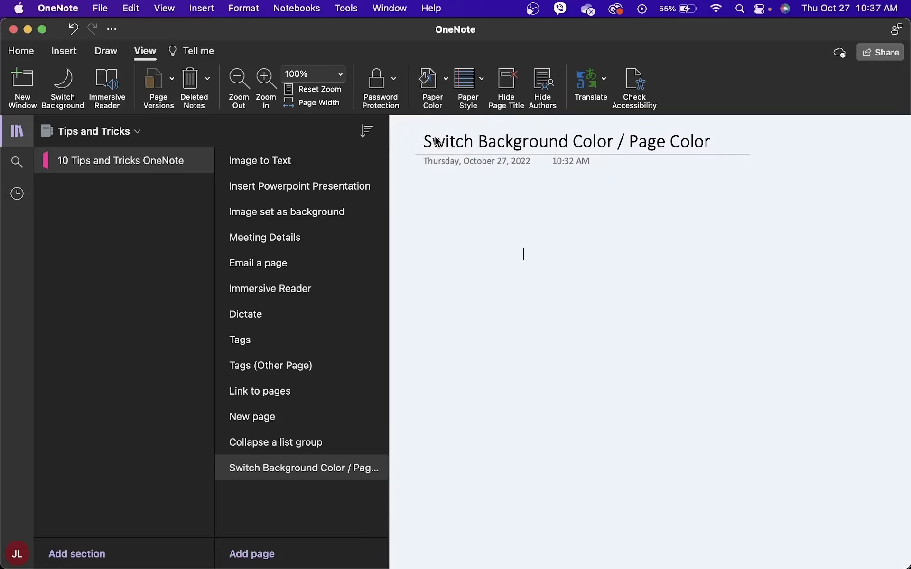
{"action": "left_click", "coordinate": [434, 82]}
{"action": "left_click", "coordinate": [477, 141]}
{"action": "left_click", "coordinate": [442, 76]}
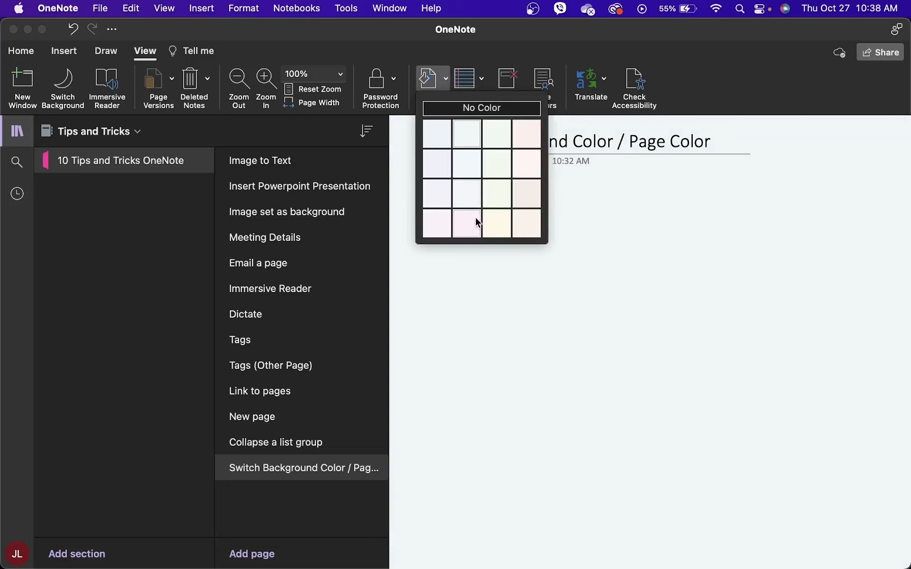
{"action": "left_click", "coordinate": [477, 226]}
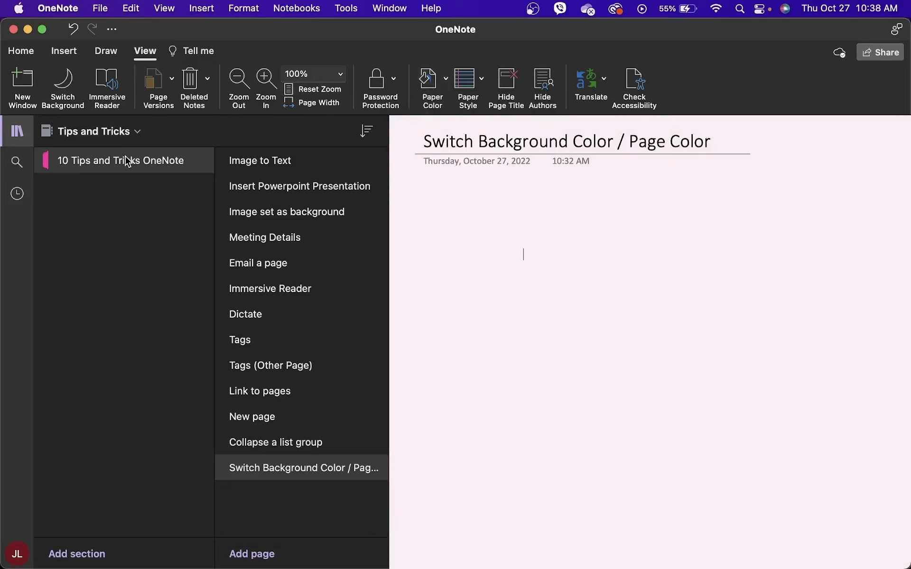
{"action": "right_click", "coordinate": [53, 165]}
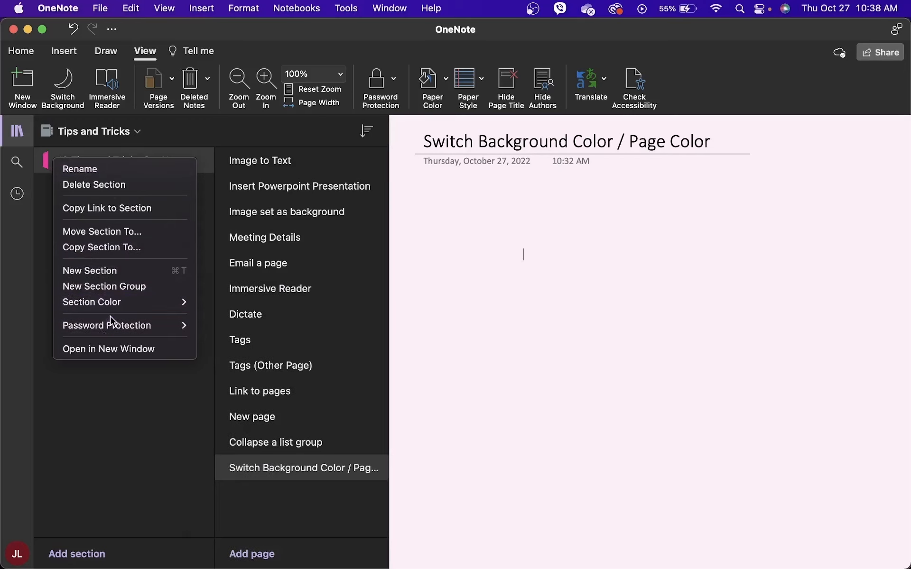
{"action": "mouse_move", "coordinate": [117, 312]}
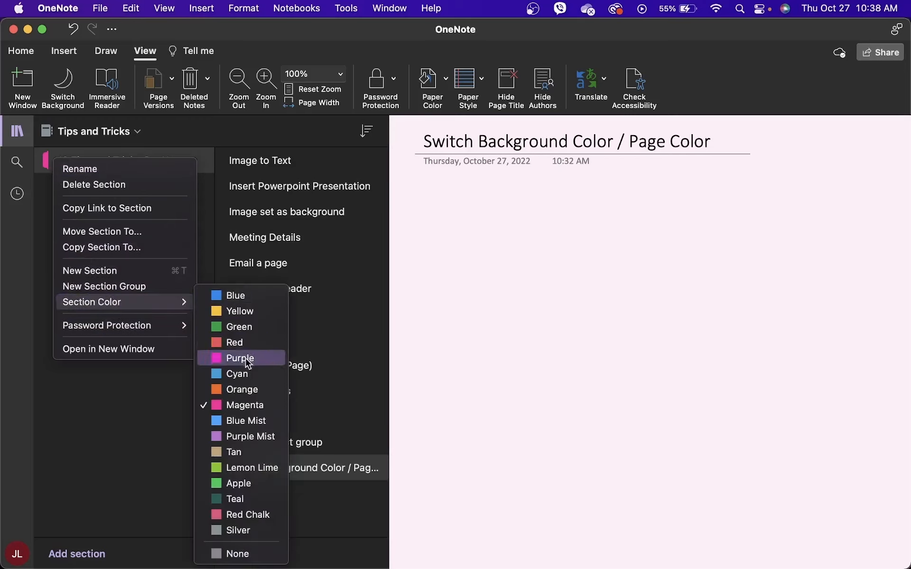